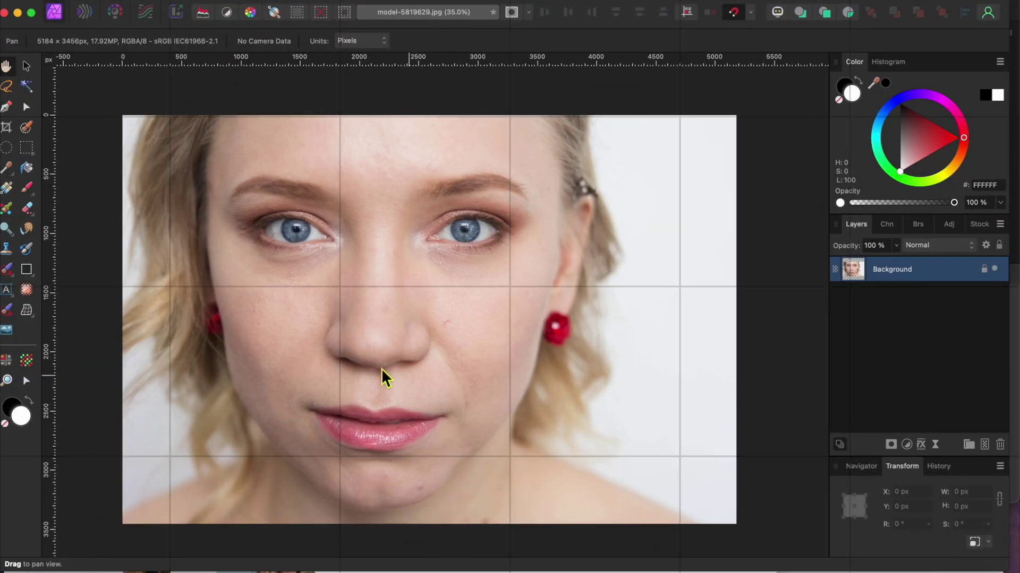
Place the butterfly-sky and color-swirl PNGs over the portrait as separate layers.
left_click(120, 4)
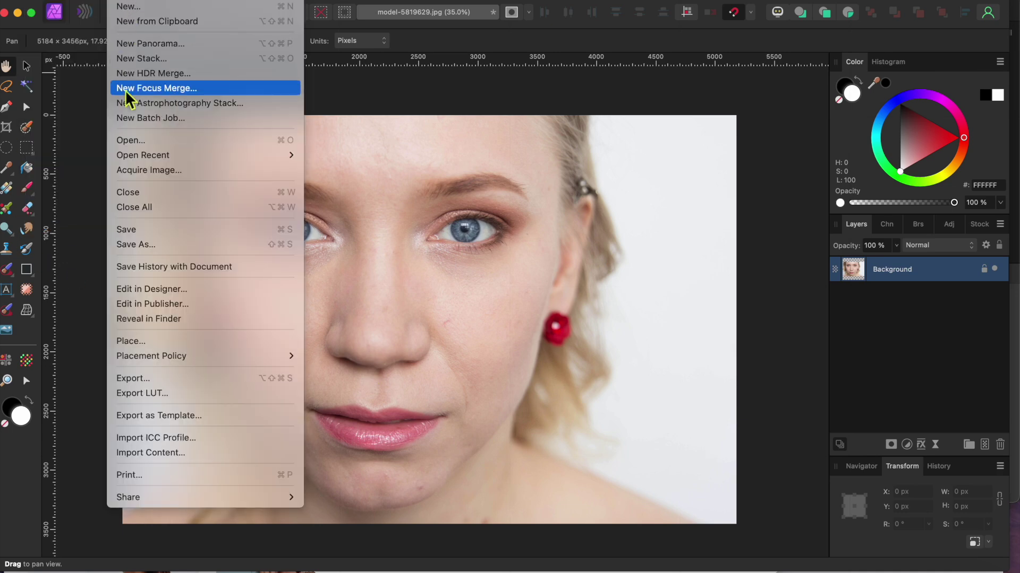
left_click(127, 344)
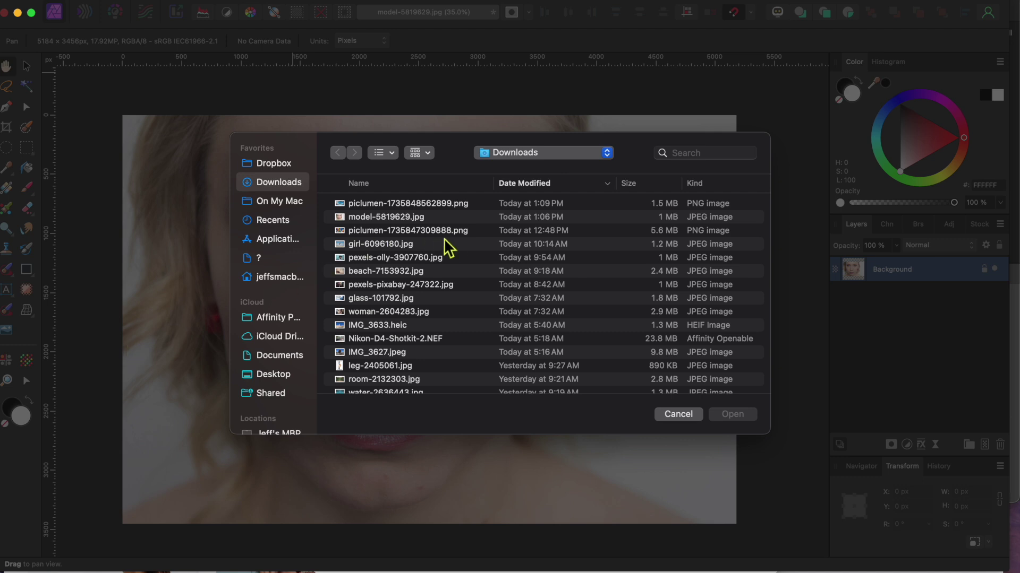
left_click(413, 231)
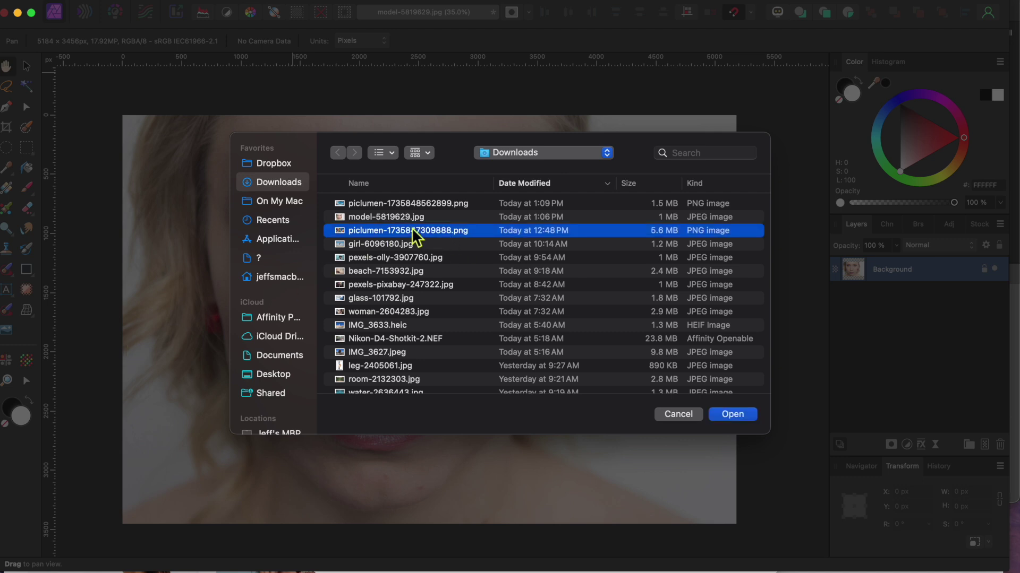
left_click(380, 206, "super")
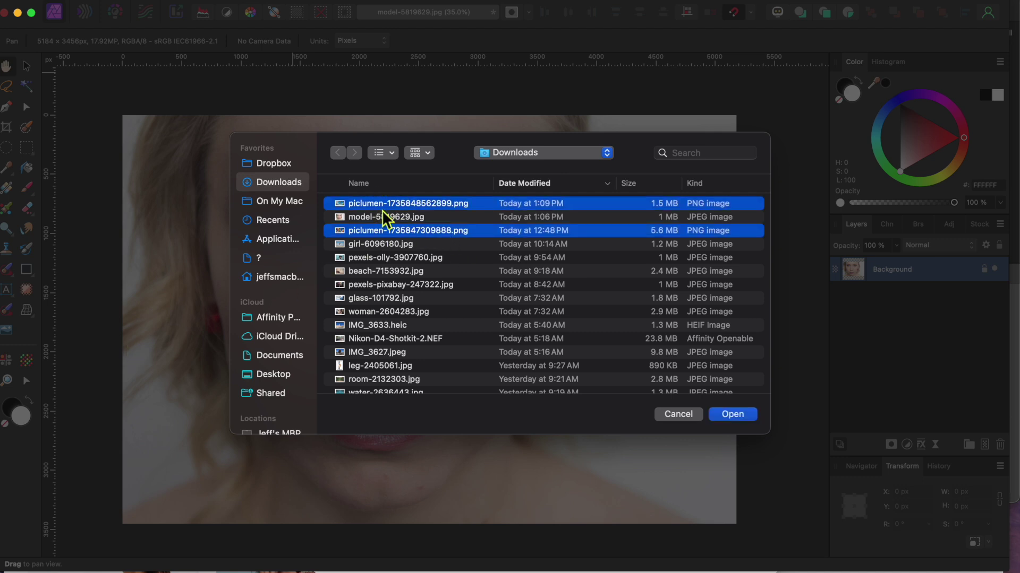
left_click(734, 416)
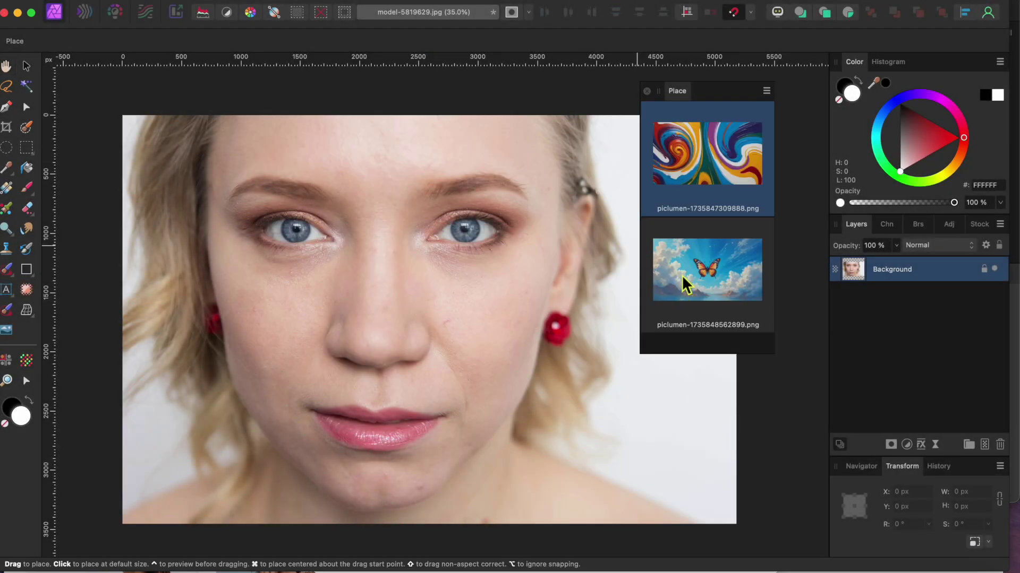
left_click(681, 276)
left_click_drag(268, 185, 691, 526)
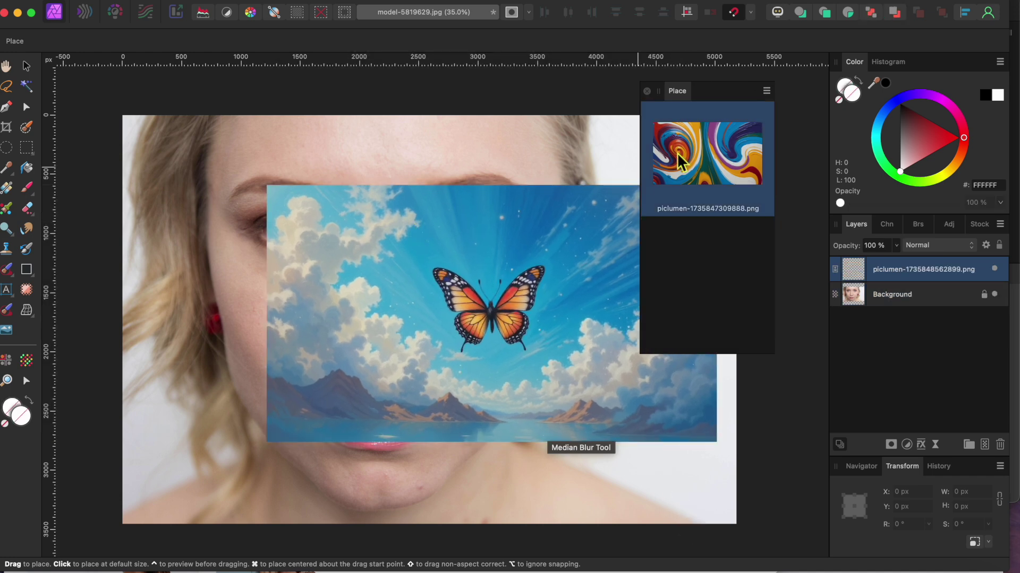
left_click_drag(236, 160, 726, 480)
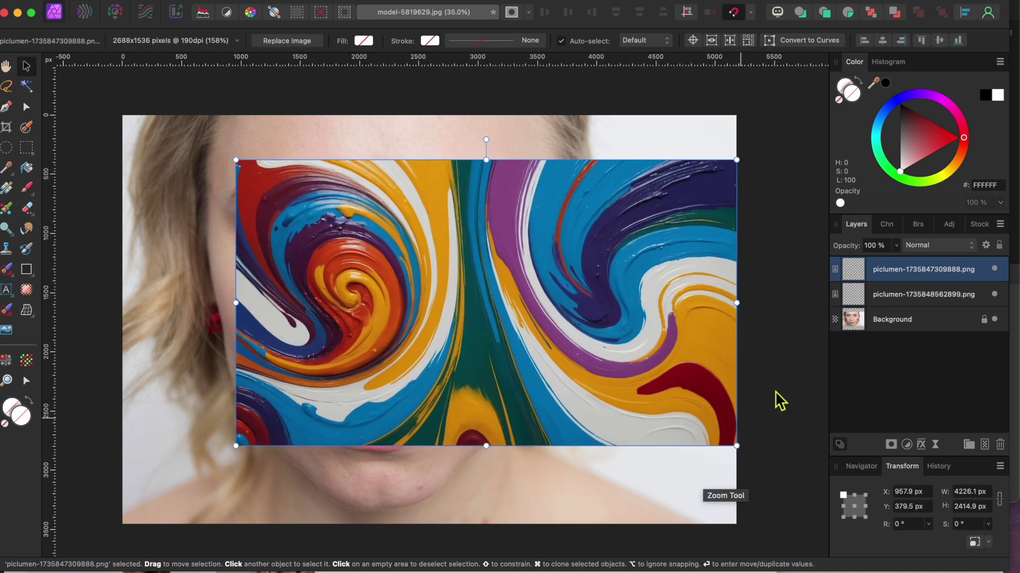
Hide the swirl layer and enlarge the butterfly image to cover the face.
left_click(915, 295)
left_click(994, 269)
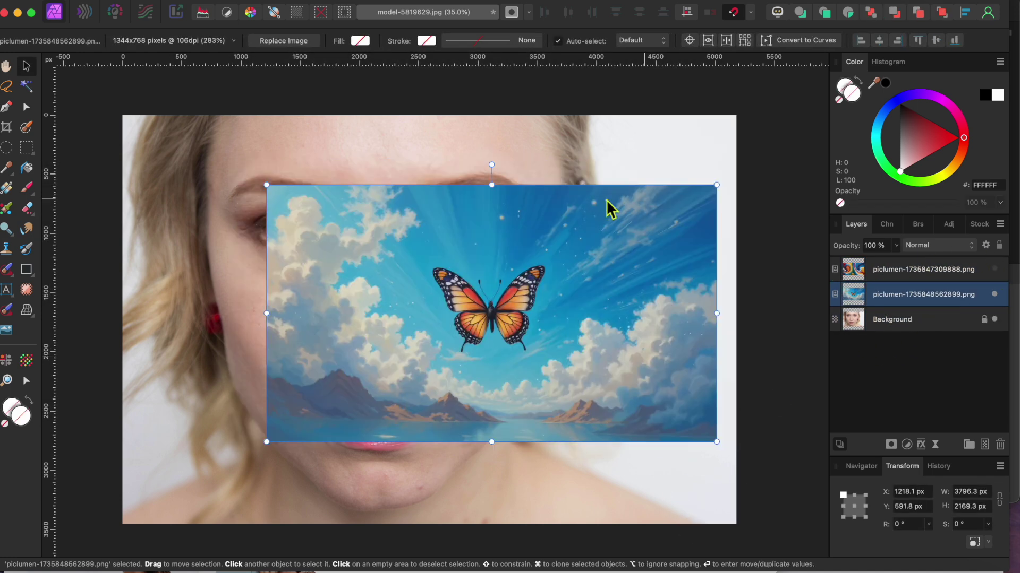
left_click_drag(266, 183, 143, 158)
scroll(437, 255, "up", 10)
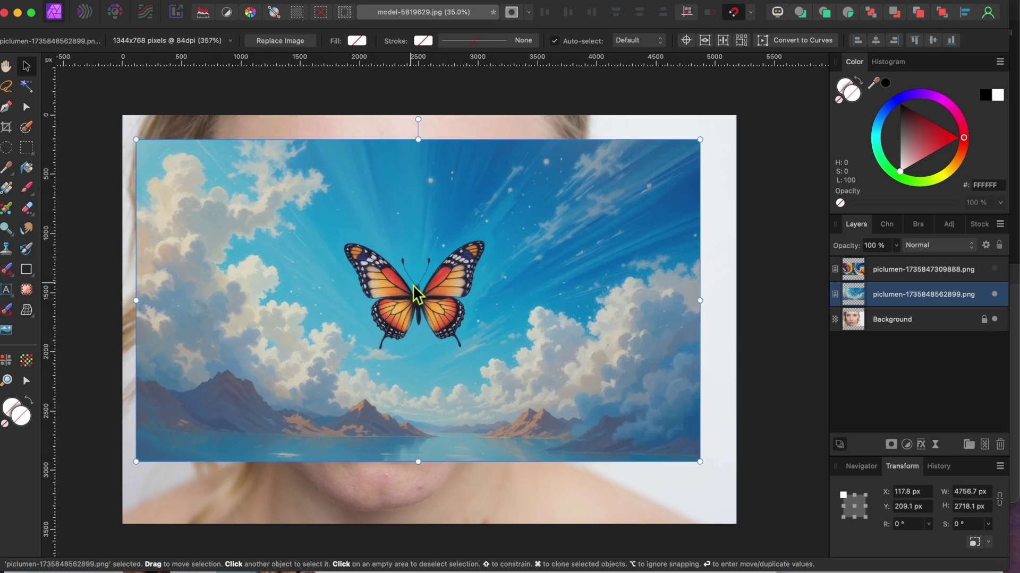
left_click(26, 128)
Brush a selection over the butterfly's left and right hind wings.
scroll(330, 457, "up", 8)
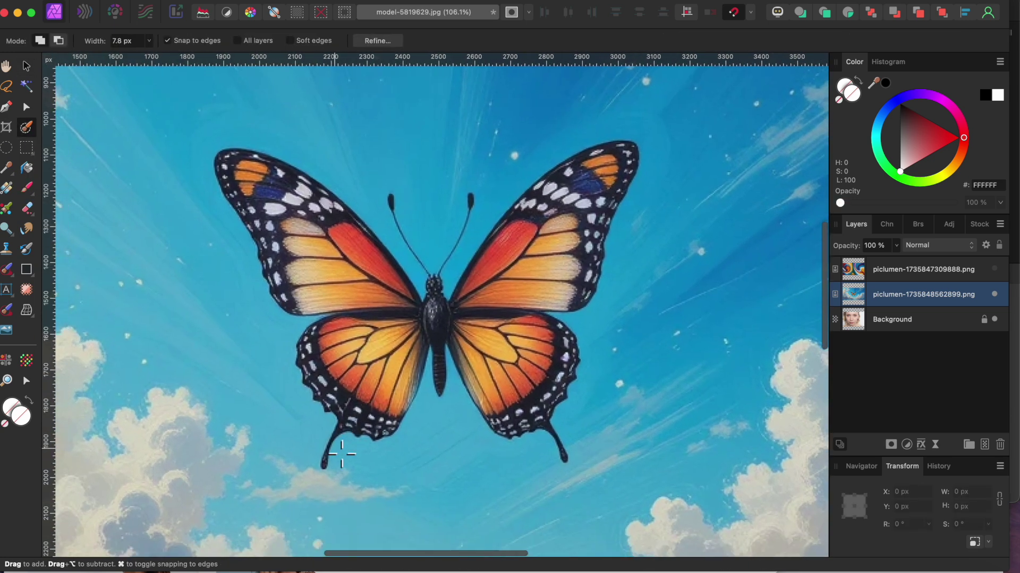
left_click_drag(319, 478, 324, 465)
mouse_move(348, 428)
left_mouse_down()
mouse_move(398, 357)
mouse_move(458, 313)
left_mouse_up()
scroll(458, 313, "down", 5)
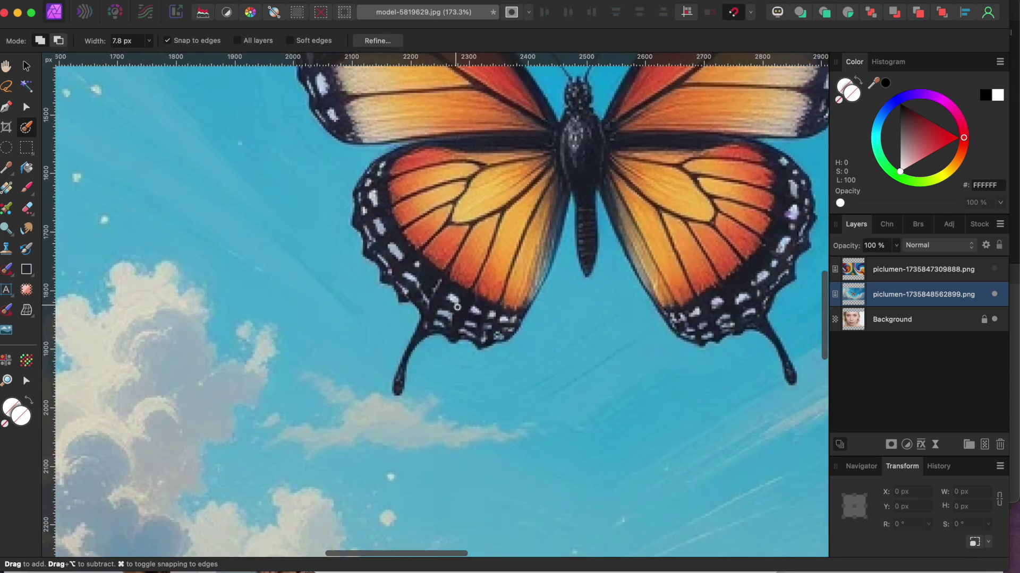
scroll(781, 368, "down", 3)
scroll(781, 368, "right", 3)
left_click_drag(646, 370, 576, 298)
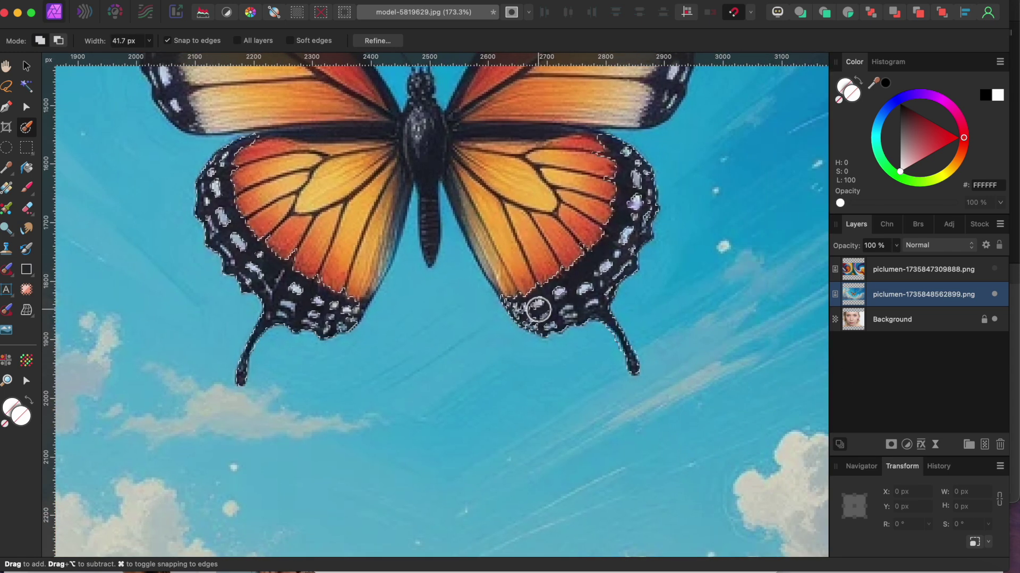
mouse_move(537, 310)
left_mouse_down()
mouse_move(560, 315)
mouse_move(590, 295)
mouse_move(633, 231)
mouse_move(620, 236)
mouse_move(522, 193)
mouse_move(476, 208)
mouse_move(465, 162)
mouse_move(590, 197)
mouse_move(528, 263)
mouse_move(558, 139)
mouse_move(585, 228)
left_mouse_up()
Add the left forewing to the selection and fill in the left hindwing.
scroll(533, 213, "up", 3)
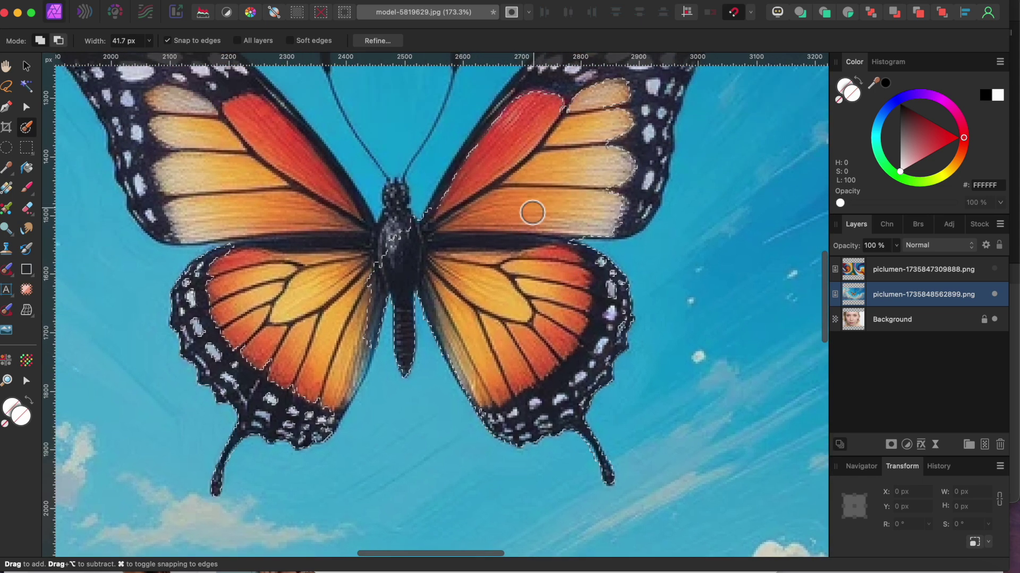
scroll(533, 213, "down", 3)
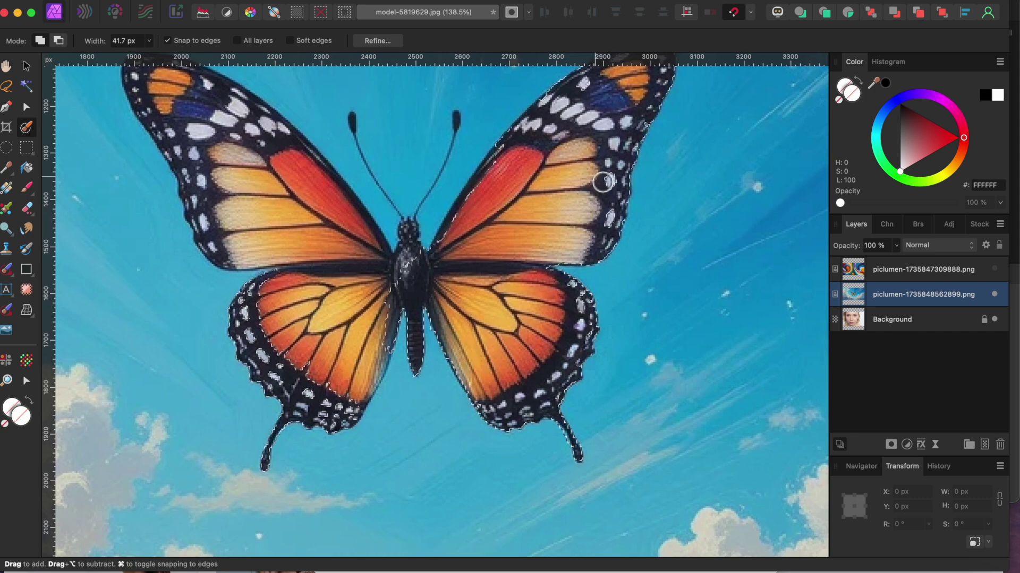
scroll(526, 151, "up", 2)
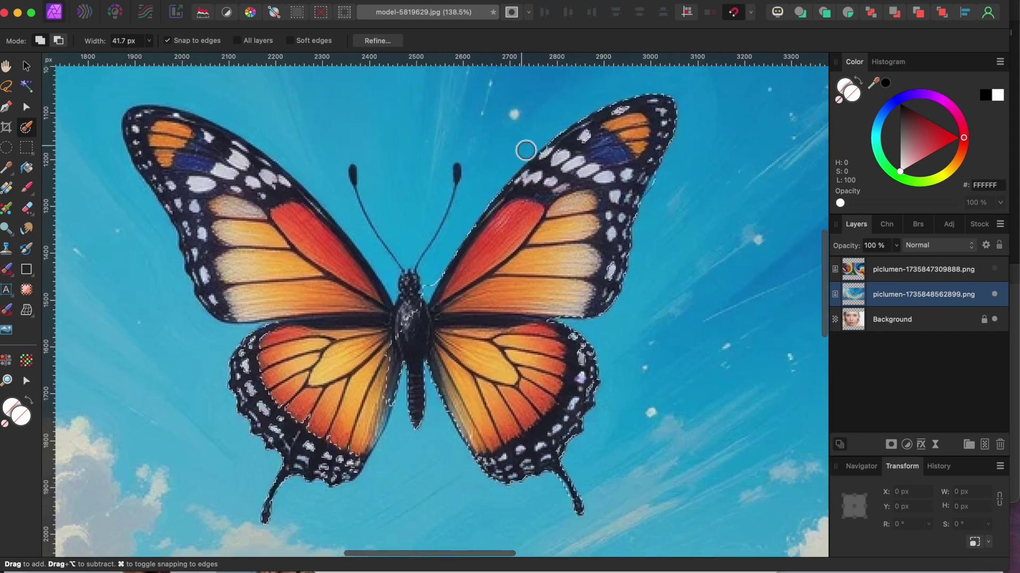
mouse_move(178, 155)
left_mouse_down()
mouse_move(275, 258)
mouse_move(325, 285)
mouse_move(308, 239)
mouse_move(355, 269)
left_mouse_up()
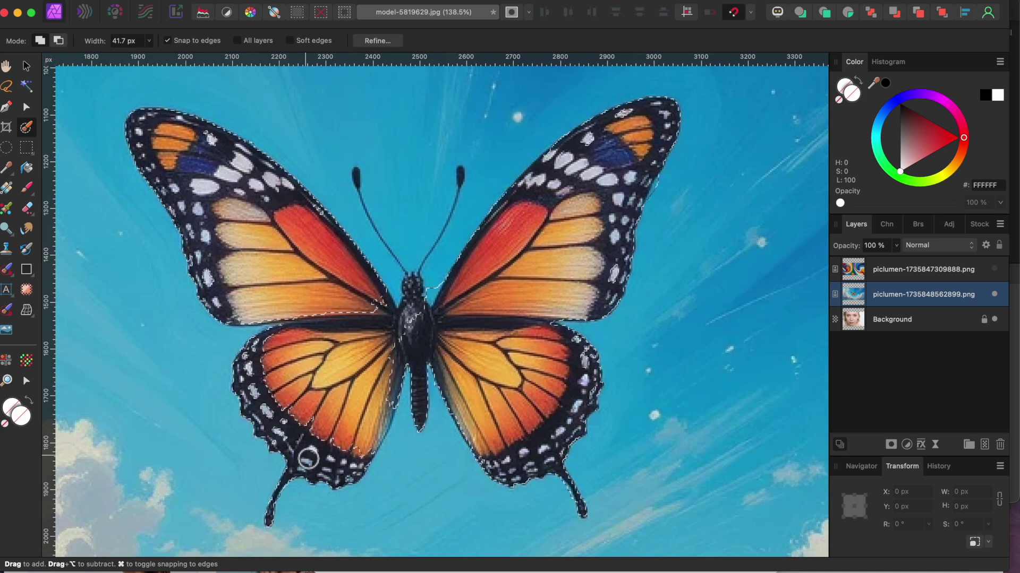
mouse_move(308, 458)
left_mouse_down()
mouse_move(256, 407)
mouse_move(275, 357)
mouse_move(347, 366)
mouse_move(382, 416)
mouse_move(393, 358)
mouse_move(323, 348)
mouse_move(330, 406)
mouse_move(385, 355)
left_mouse_up()
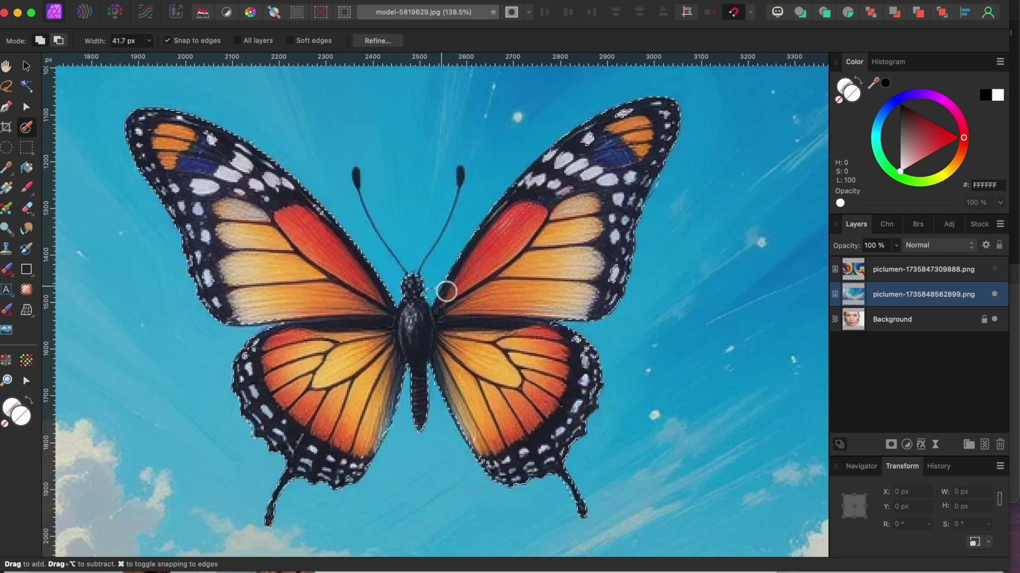
With a smaller brush, add both butterfly antennae to the selection.
key("bracketleft")
key("bracketleft")
scroll(424, 287, "up", 10)
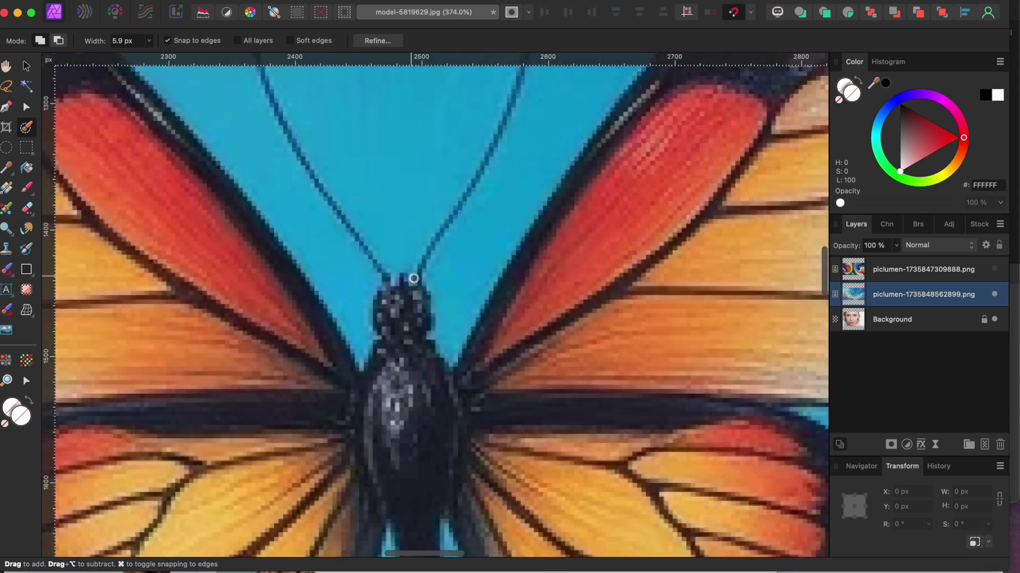
mouse_move(478, 179)
left_mouse_down()
mouse_move(421, 309)
mouse_move(465, 185)
left_mouse_up()
mouse_move(104, 84)
left_mouse_down()
mouse_move(133, 236)
mouse_move(198, 351)
mouse_move(282, 456)
mouse_move(310, 461)
mouse_move(371, 505)
mouse_move(370, 527)
left_mouse_up()
scroll(310, 461, "down", 2)
scroll(370, 528, "down", 4)
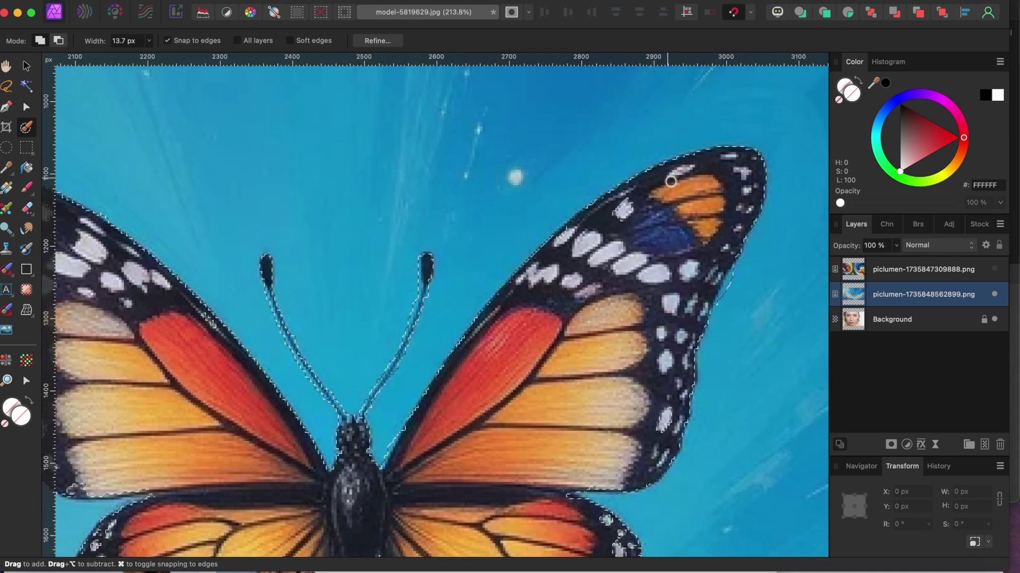
Enlarge the brush, check the whole butterfly selection, and open Refine Selection.
key("]")
scroll(686, 342, "down", 5)
scroll(686, 341, "left", 2)
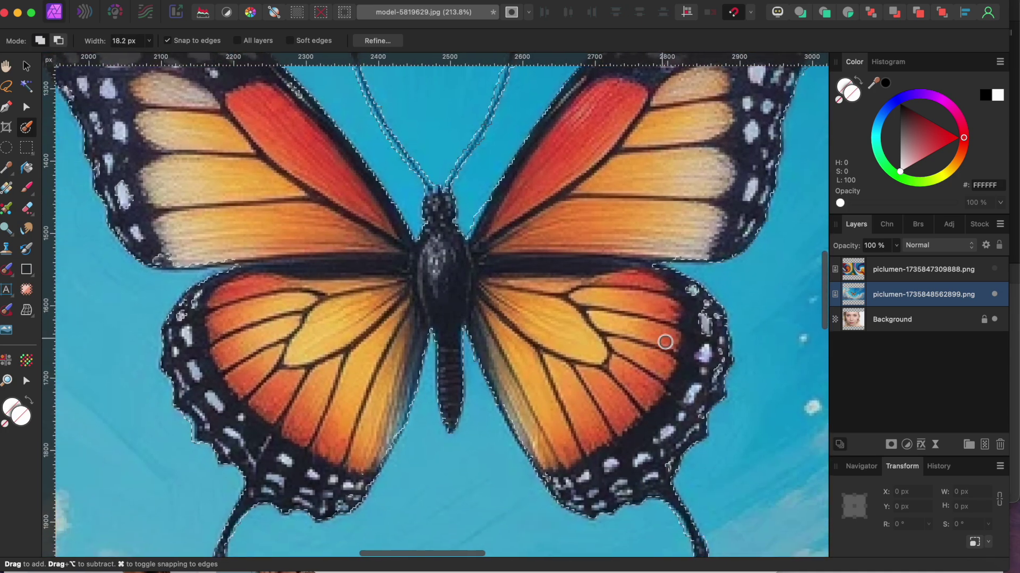
scroll(664, 341, "down", 2)
scroll(405, 412, "down", 1)
scroll(351, 406, "up", 1)
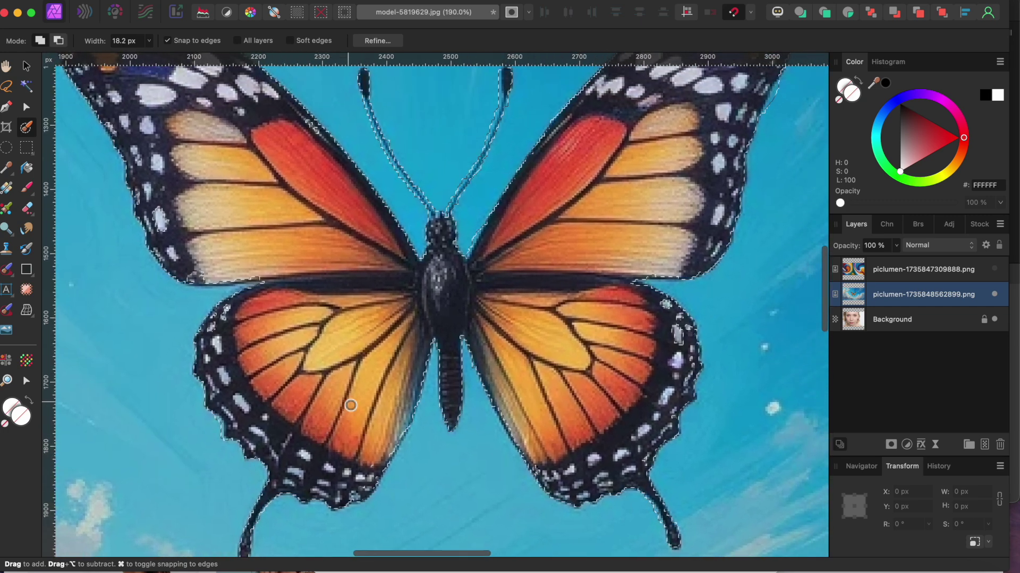
scroll(202, 281, "up", 3)
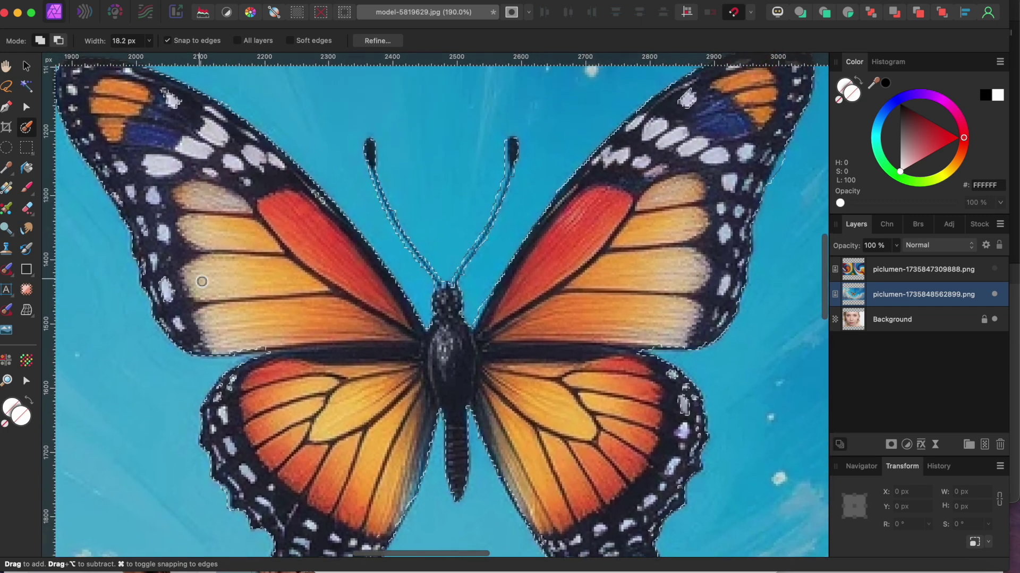
scroll(202, 281, "down", 3)
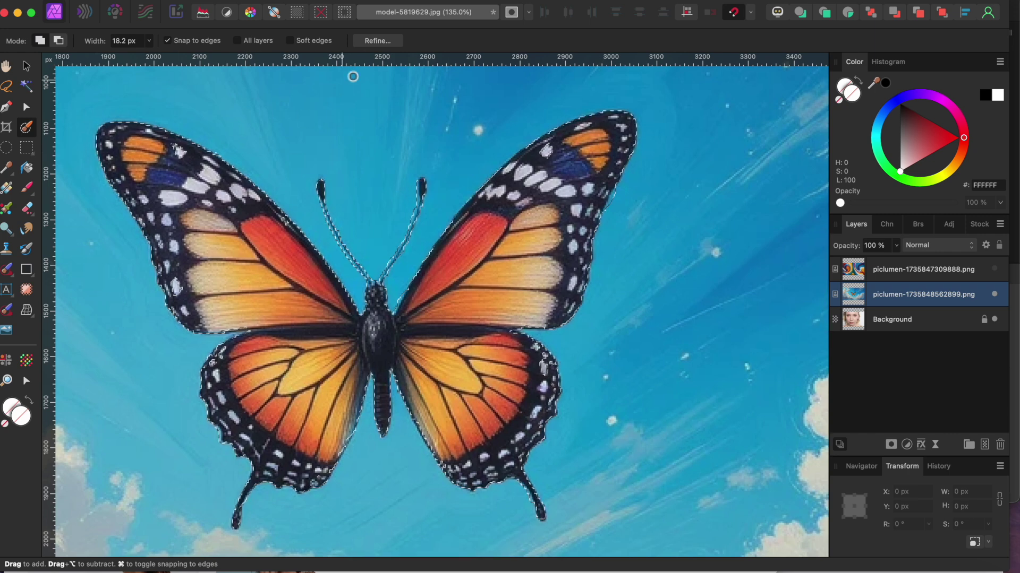
left_click(388, 42)
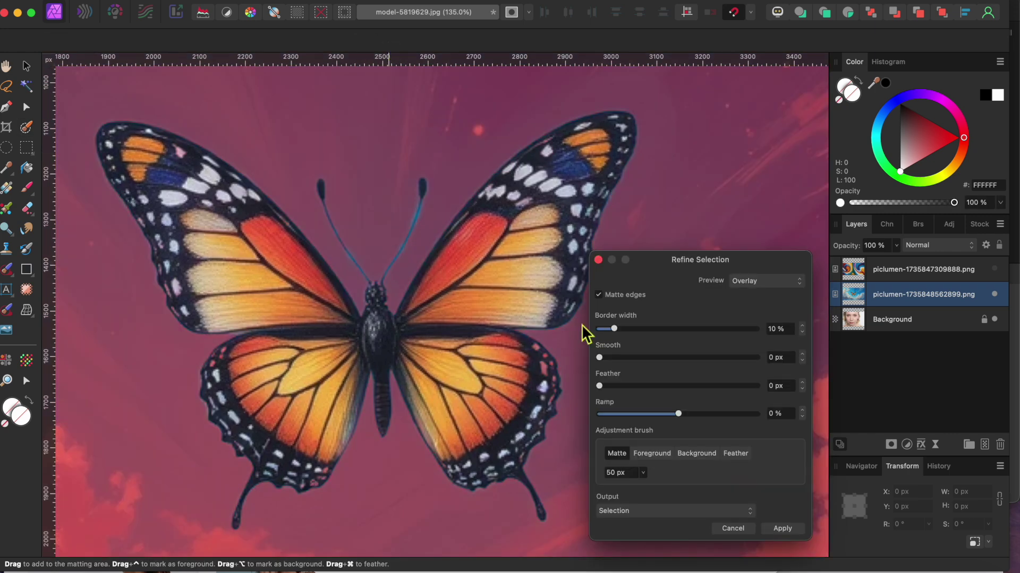
Apply the refined selection with Output set to New layer with mask.
left_click(667, 511)
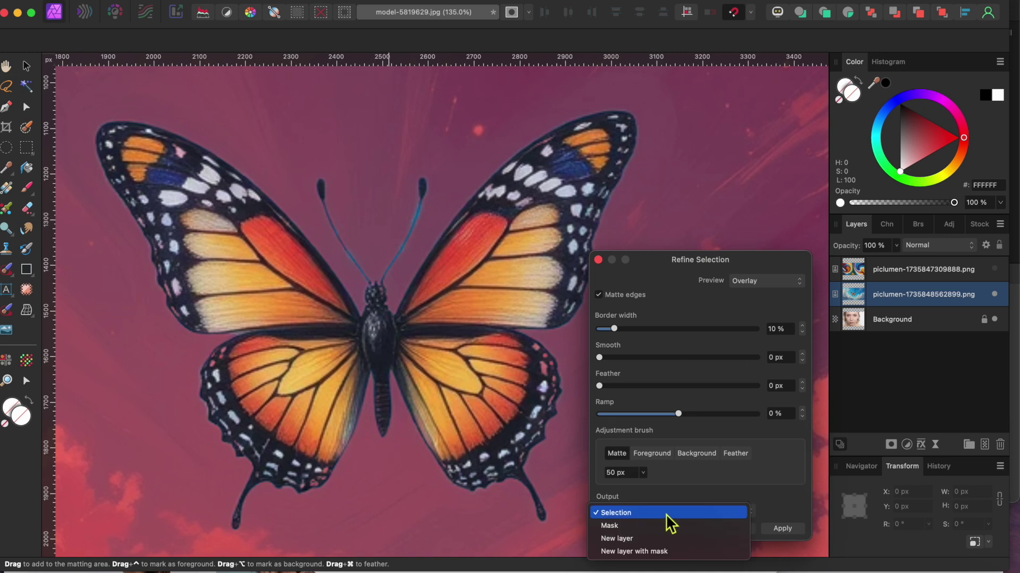
left_click(644, 553)
left_click(793, 530)
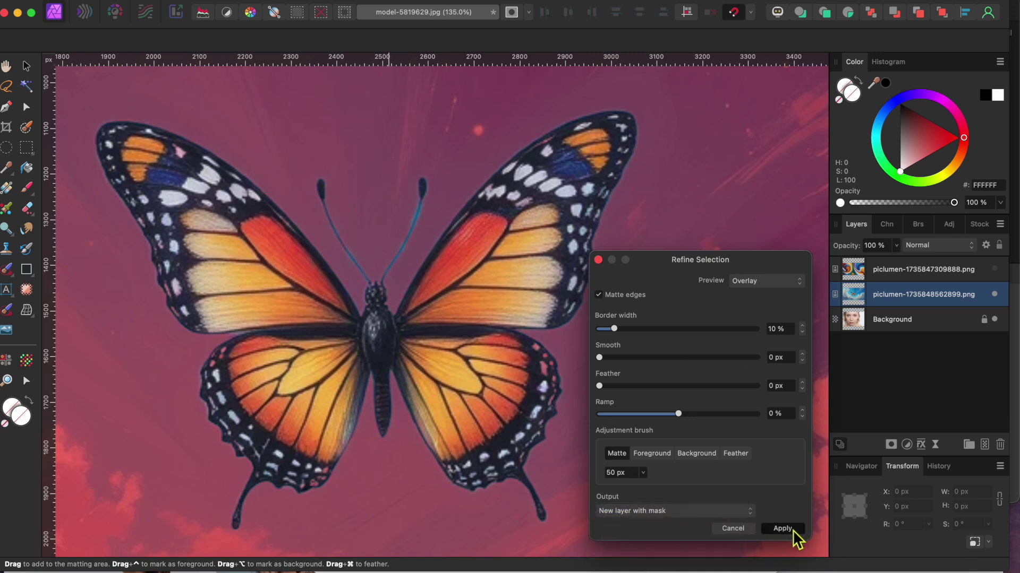
Enlarge the butterfly Pixel layer to about 5350 × 3057 px and center it over the nose.
scroll(615, 378, "down", 5)
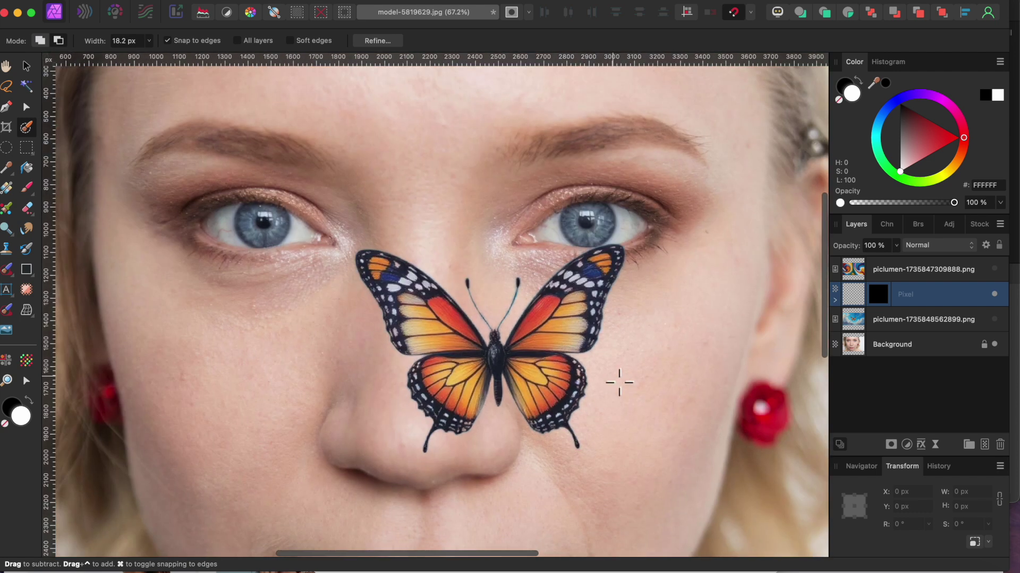
left_click(26, 65)
left_click_drag(512, 358, 460, 366)
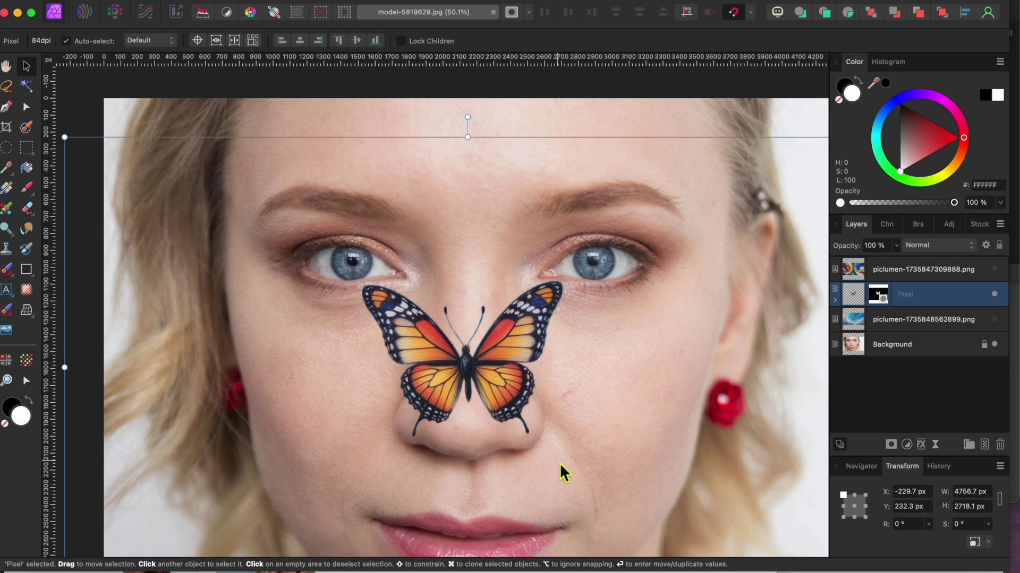
scroll(562, 458, "down", 2)
scroll(432, 316, "down", 3)
scroll(431, 316, "right", 2)
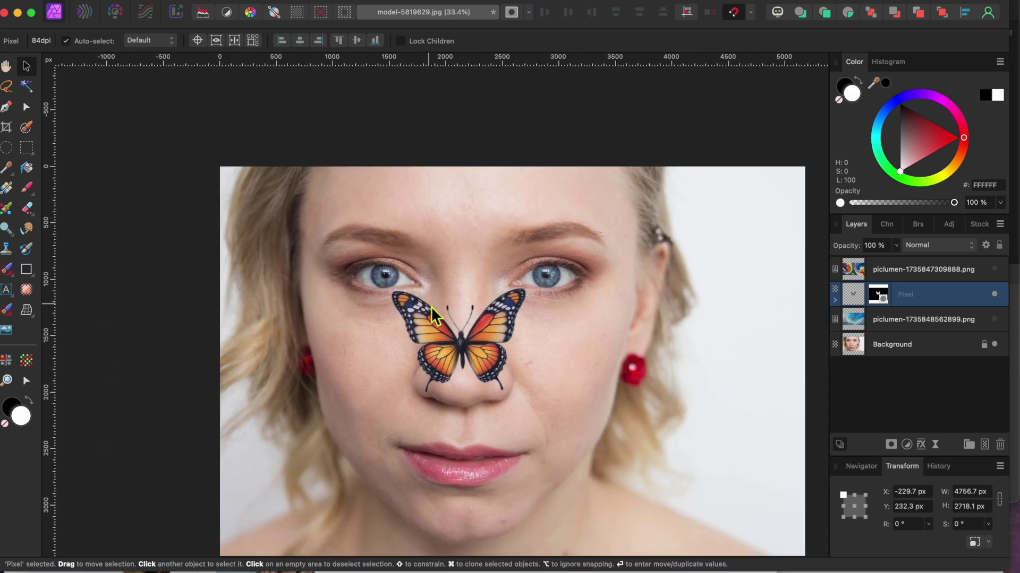
left_click_drag(706, 465, 774, 501)
left_click_drag(554, 373, 521, 363)
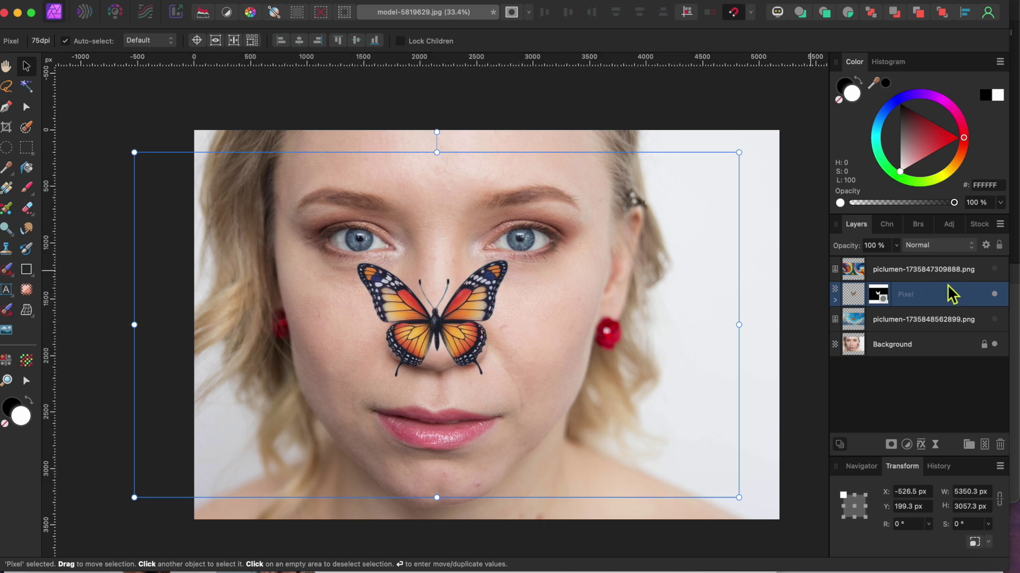
Make the color-swirl layer visible, move it left, and stack the butterfly layer above it.
left_click(1002, 269)
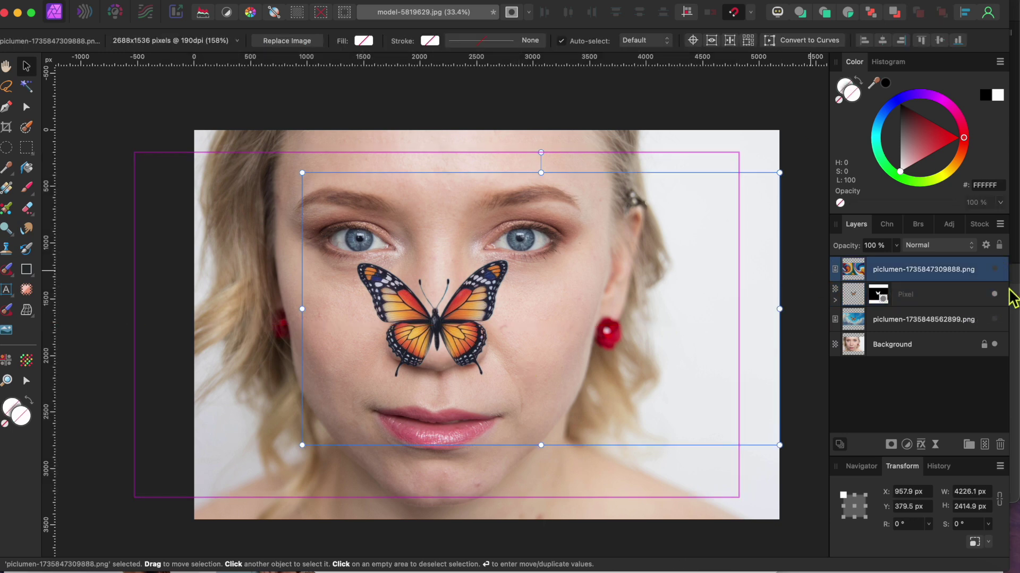
left_click(994, 269)
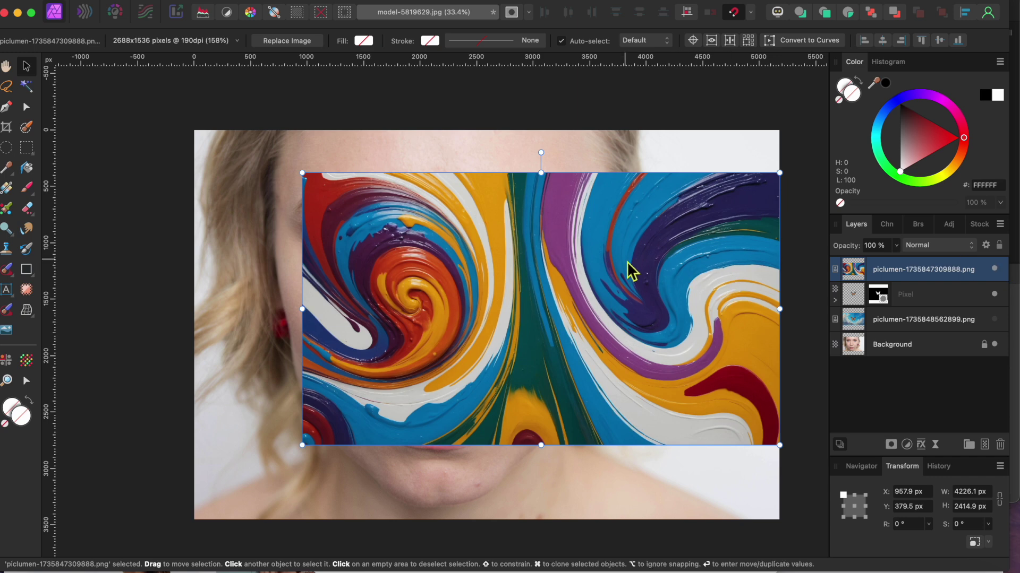
left_click_drag(642, 261, 553, 264)
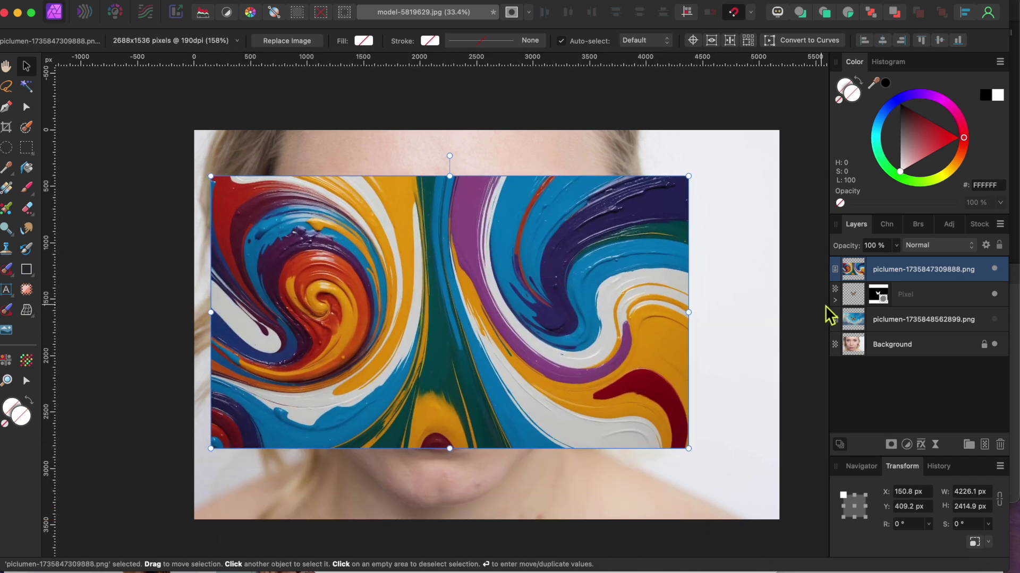
left_click_drag(926, 302, 887, 266)
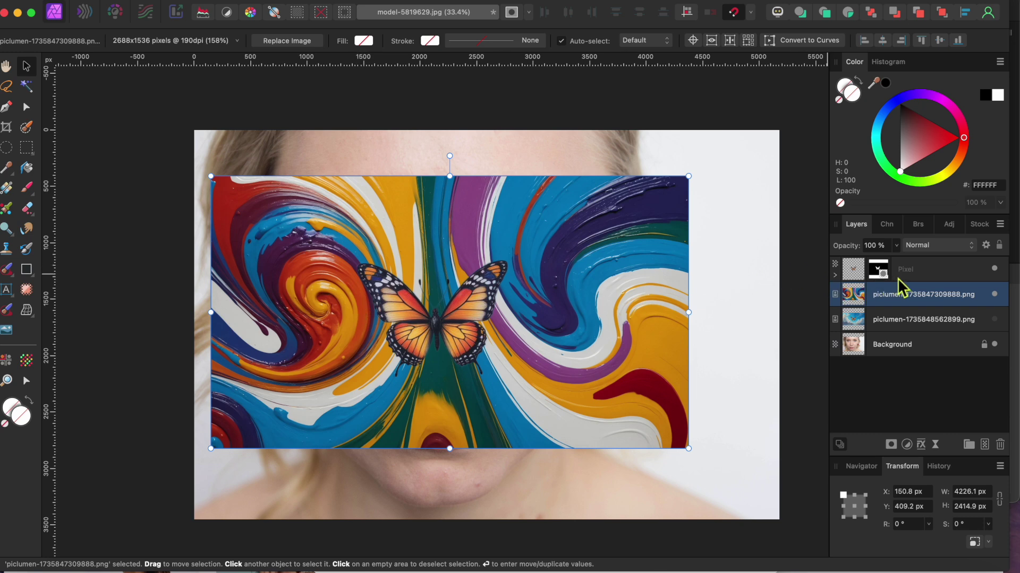
left_click(941, 276, "shift")
Group the butterfly and swirl layers, then rasterize the group into one 4227 × 2416 px layer.
right_click(941, 275)
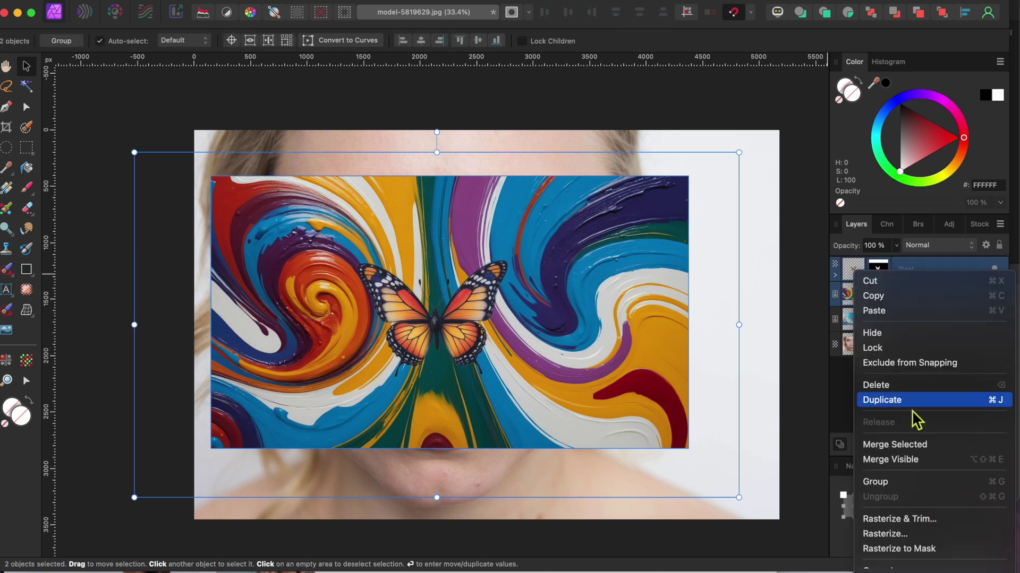
left_click(891, 482)
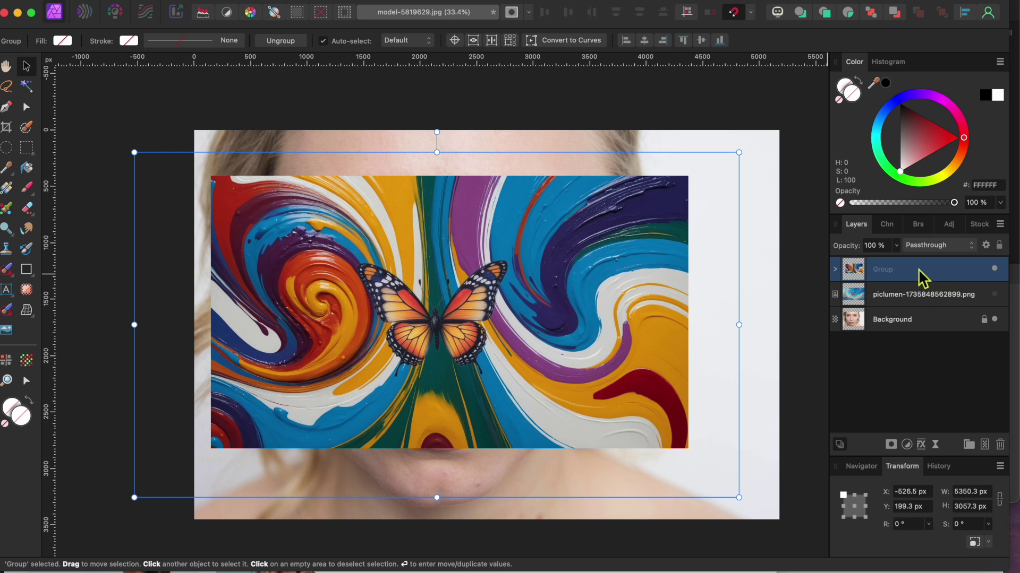
right_click(923, 277)
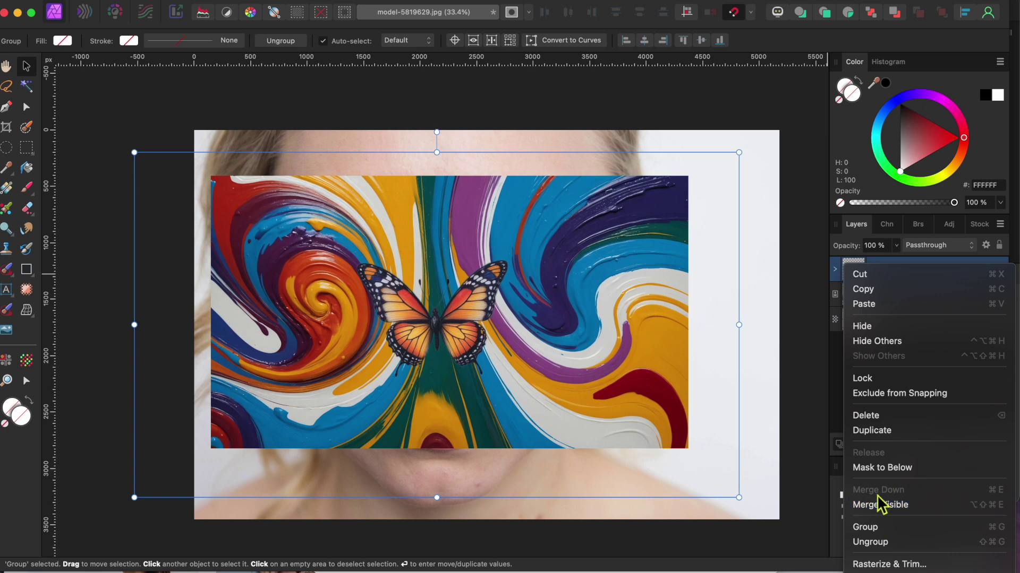
left_click(881, 477)
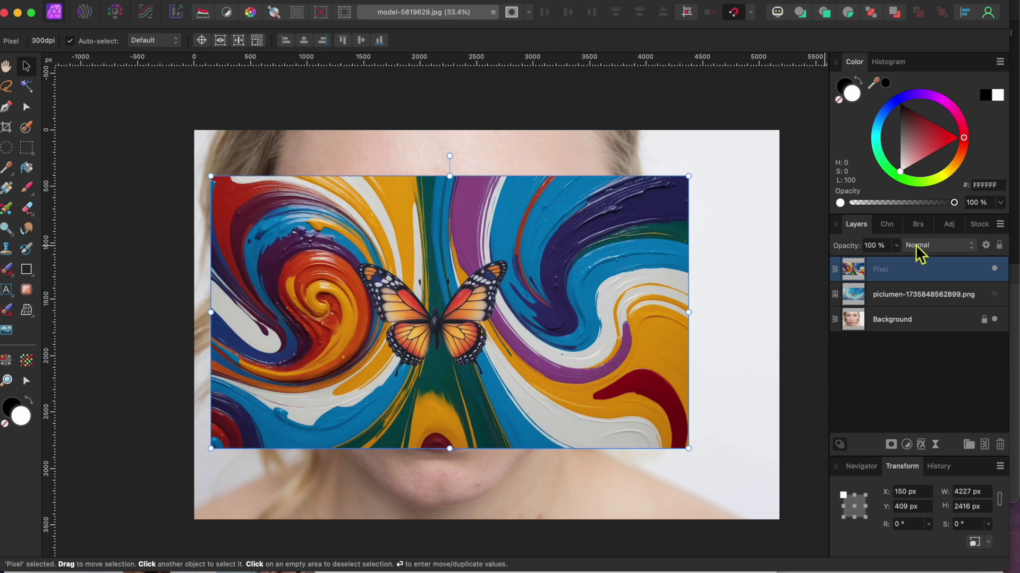
Add a Live Displace filter mapped from the layers beneath at 100.5 px strength.
left_click(934, 445)
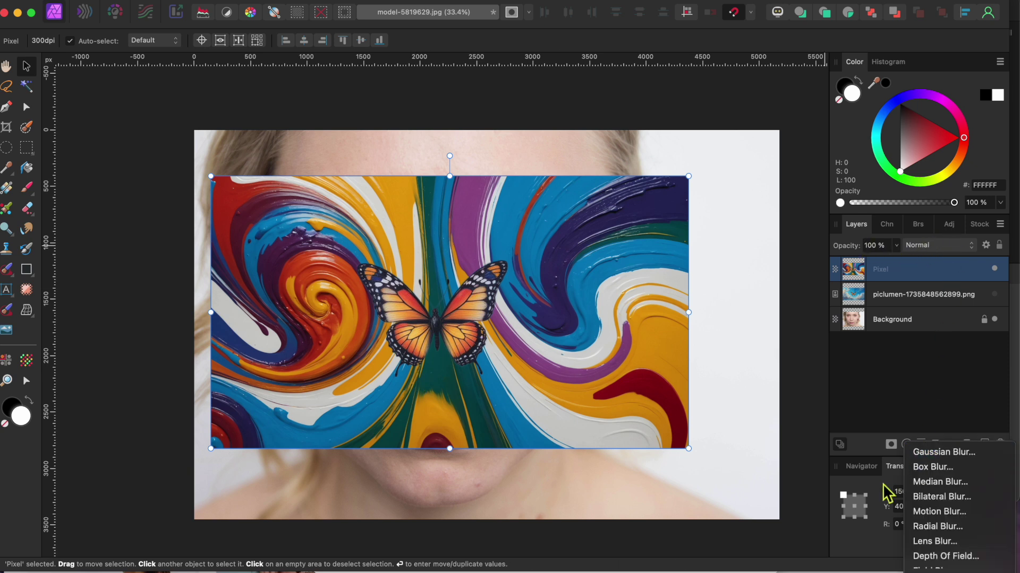
scroll(935, 523, "down", 5)
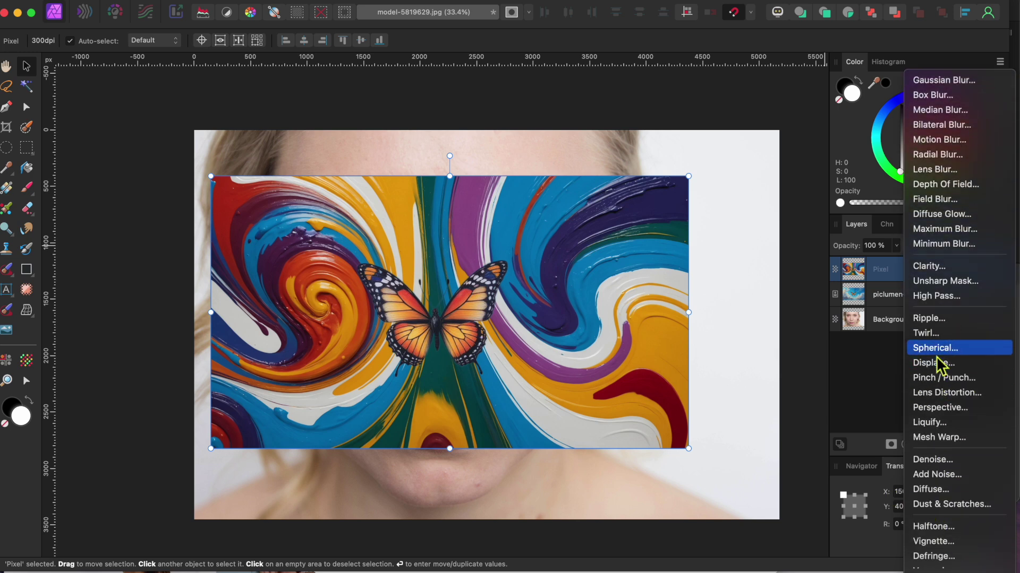
left_click(936, 365)
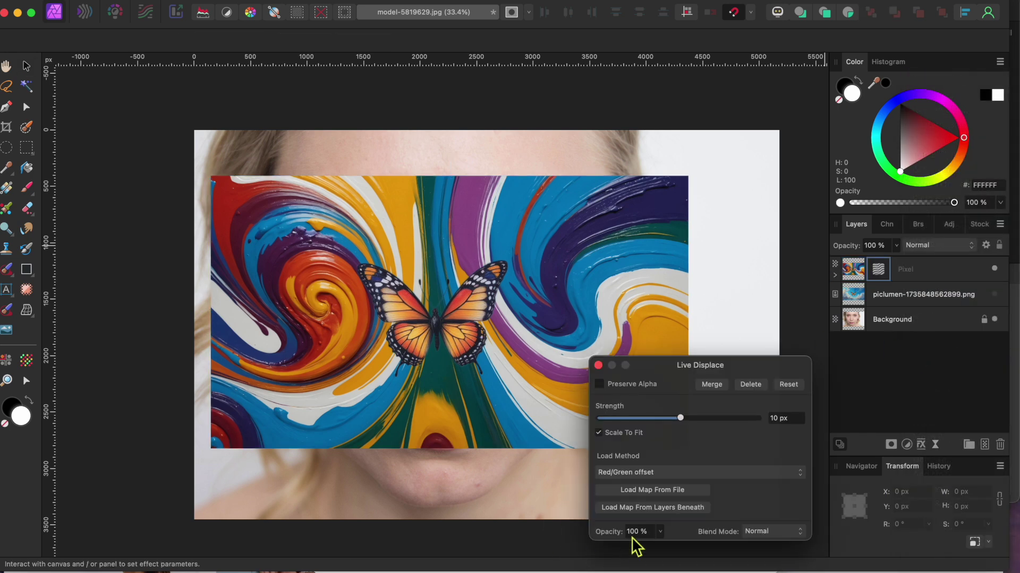
left_click(682, 507)
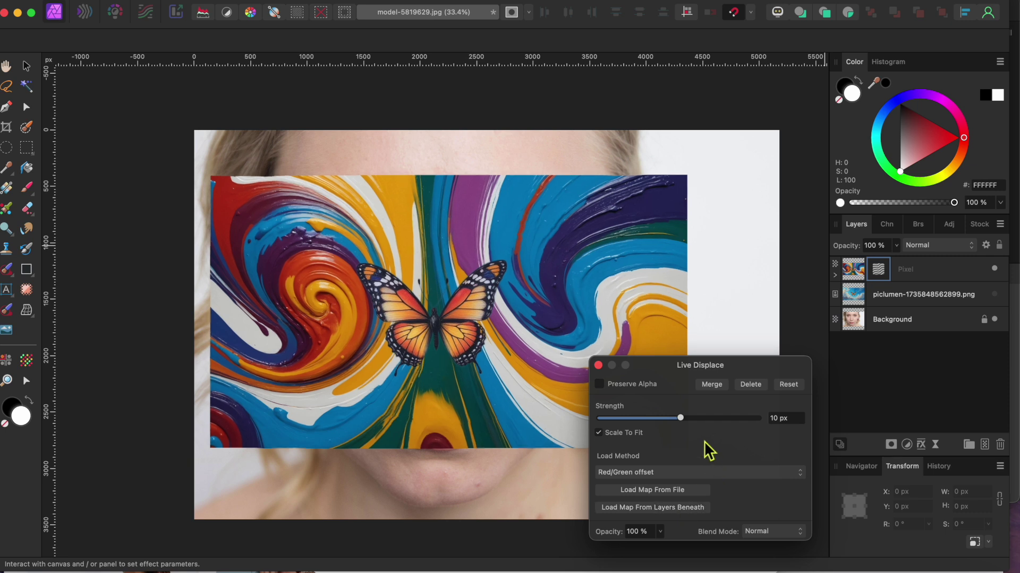
left_click_drag(687, 420, 698, 419)
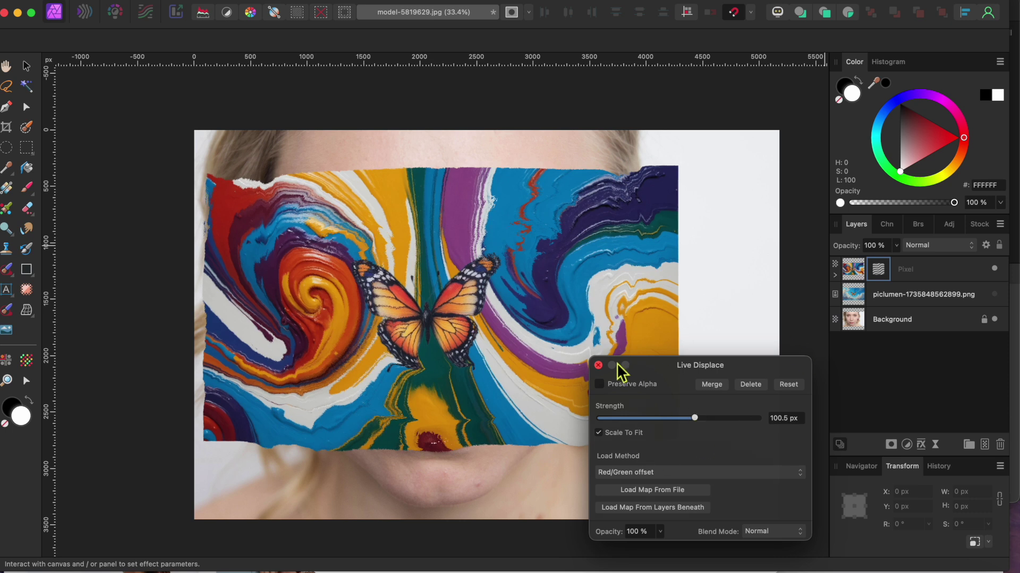
left_click(598, 365)
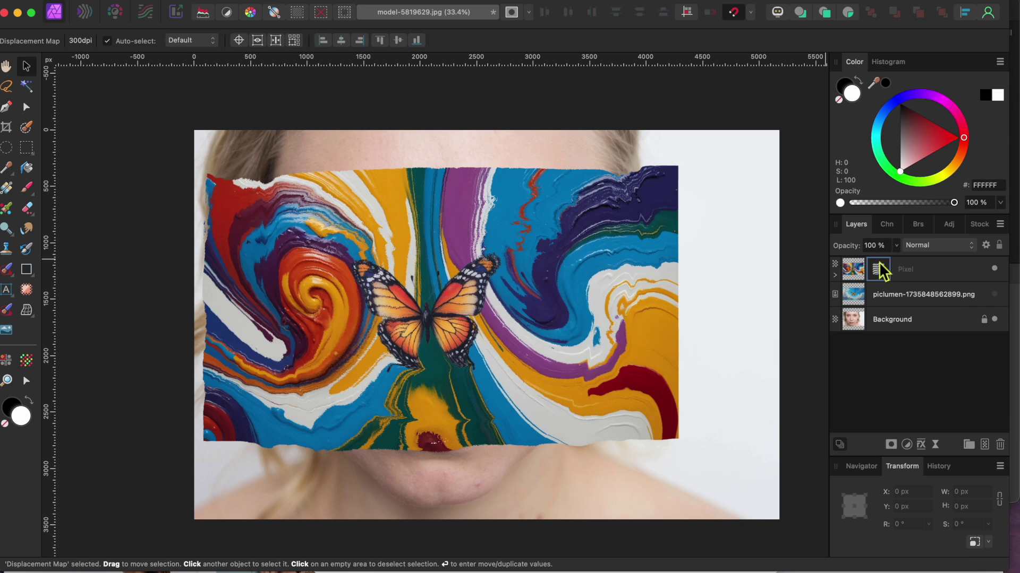
Rasterize the displaced layer to bake in the Displace effect.
right_click(914, 266)
scroll(902, 476, "down", 3)
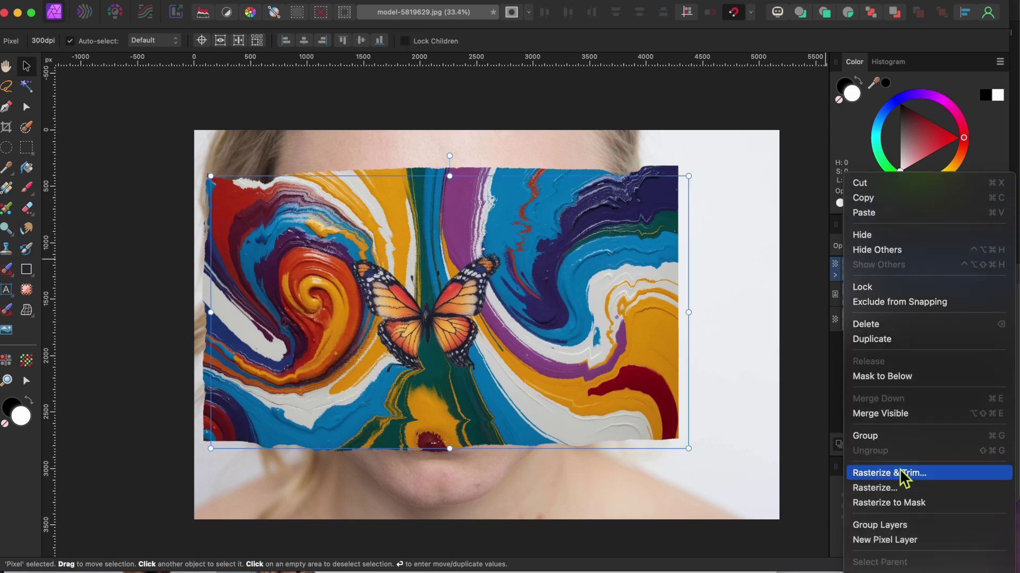
left_click(897, 487)
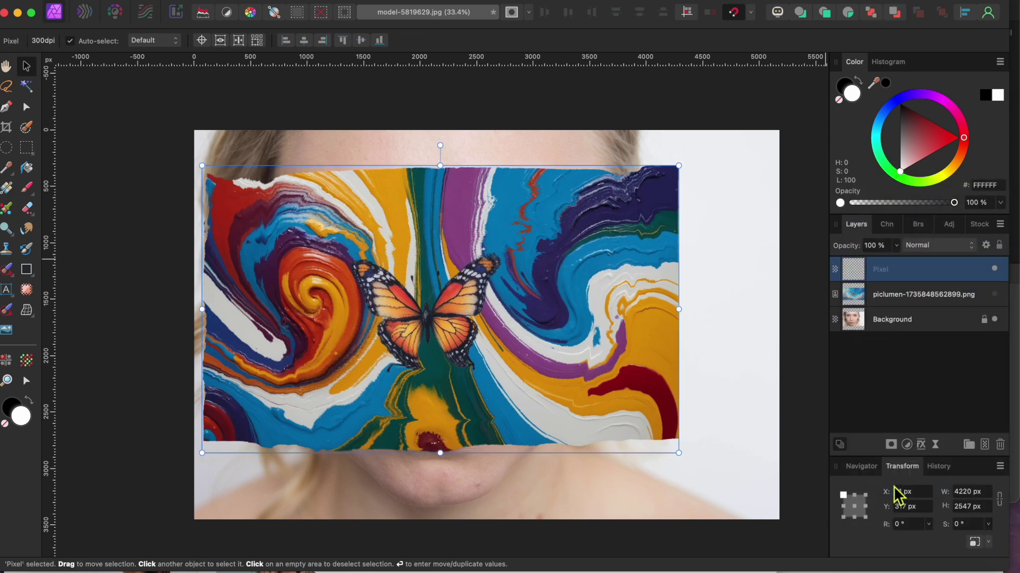
Set the paint layer to Multiply blend mode at 75% opacity.
left_click(927, 245)
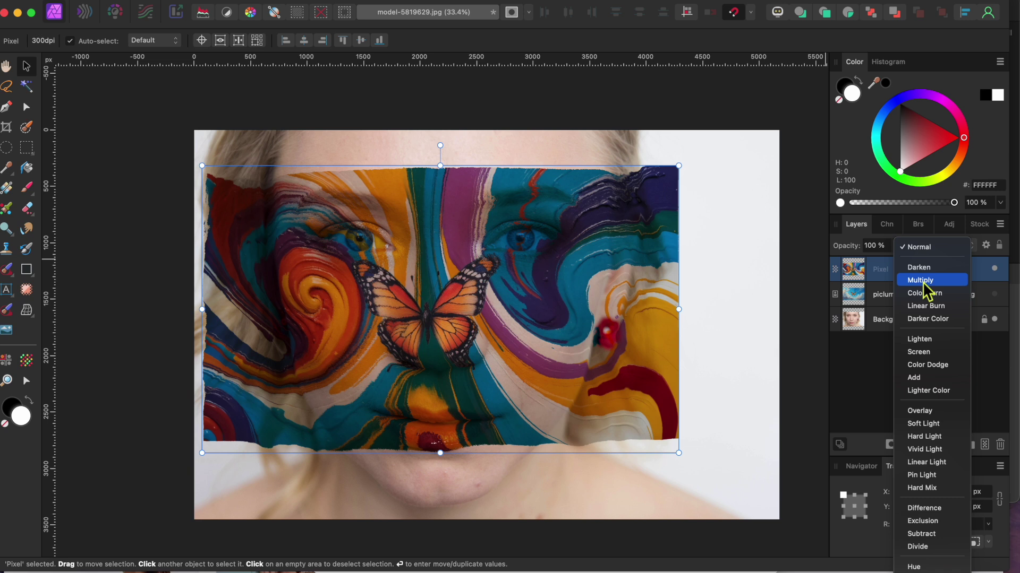
left_click(923, 285)
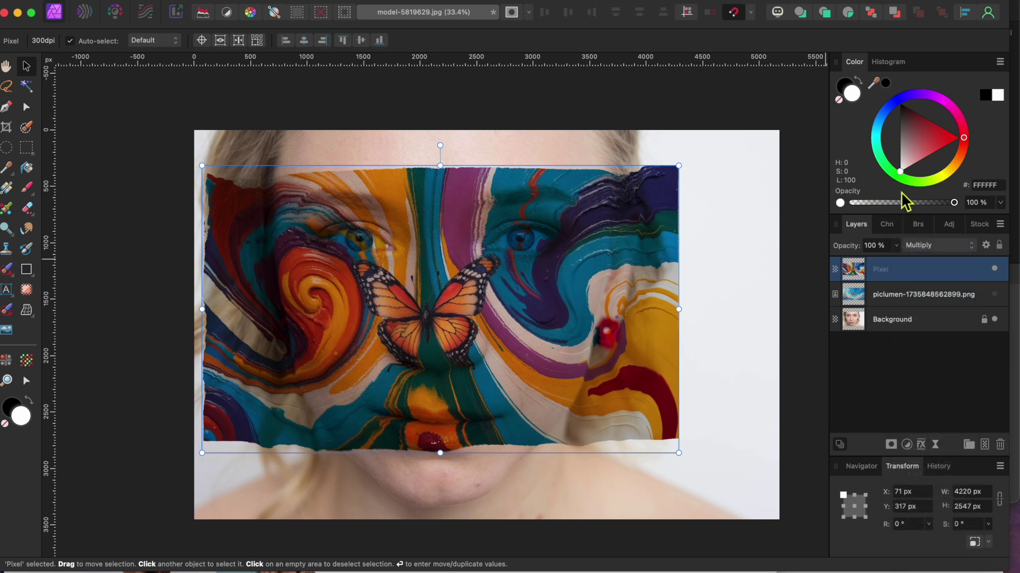
left_click(897, 244)
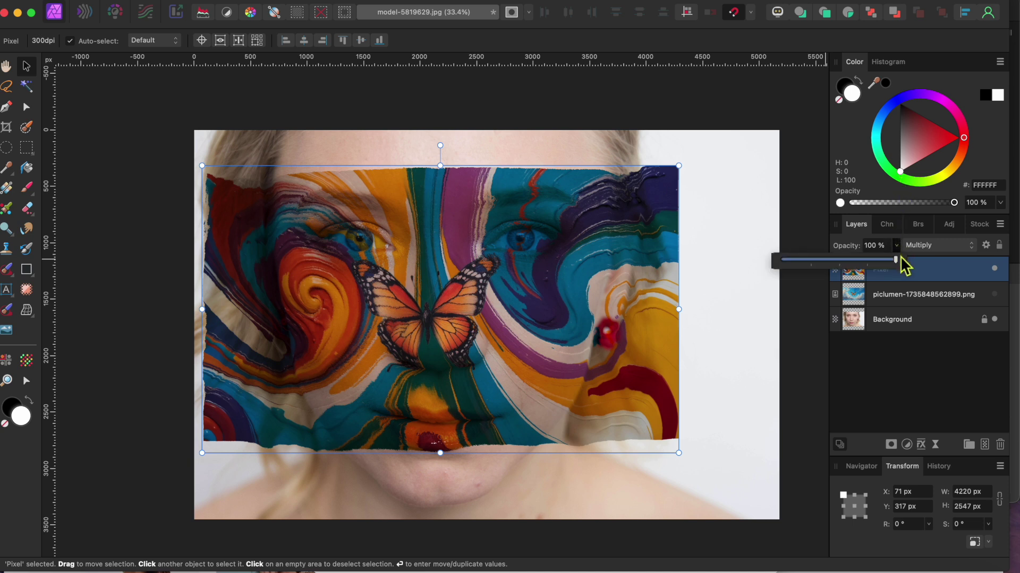
left_click_drag(899, 261, 894, 262)
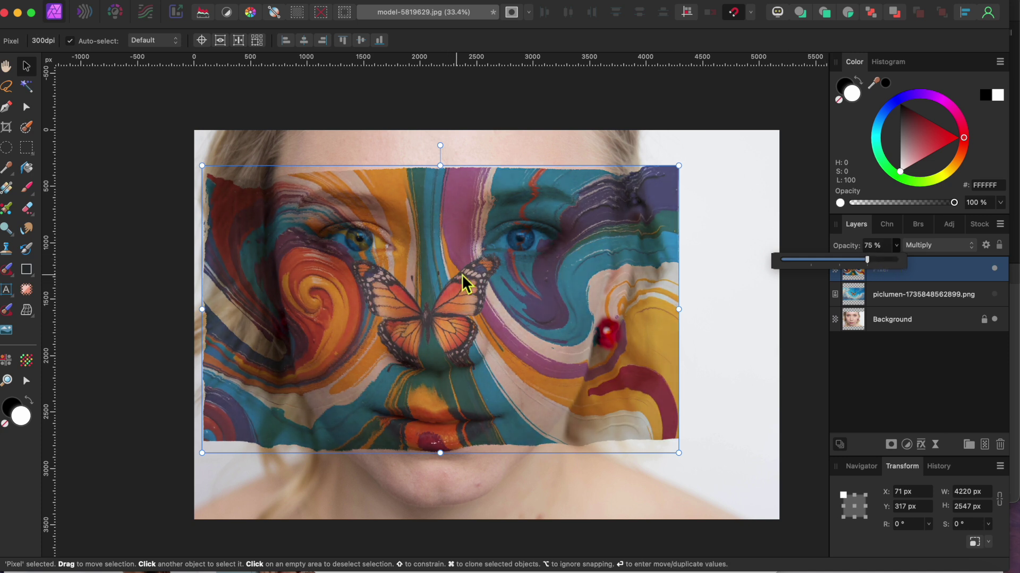
Add a mask to the swirl-and-butterfly layer and invert it with Cmd+I to hide all paint.
left_click(905, 370)
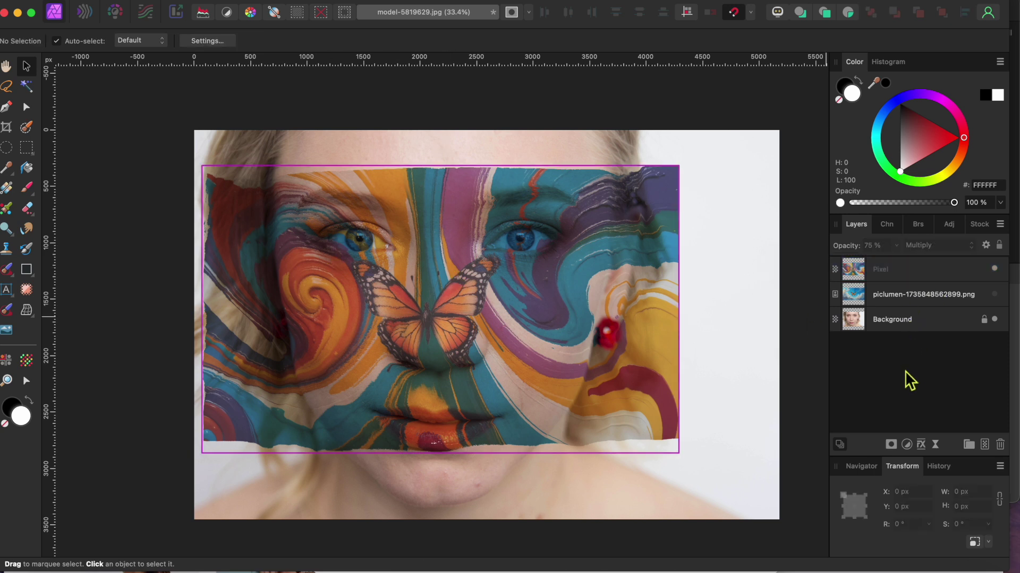
left_click(897, 272)
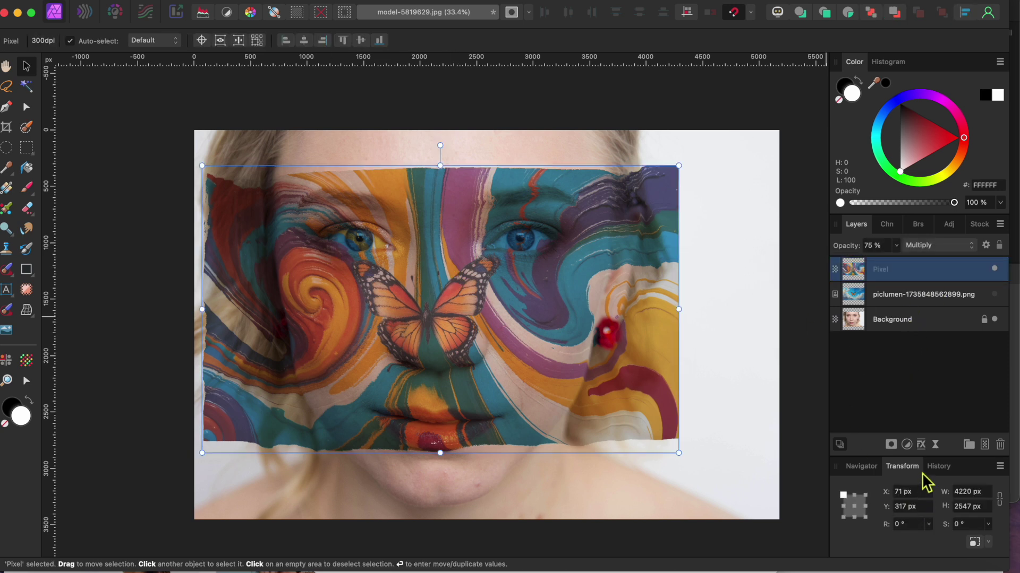
left_click(897, 446)
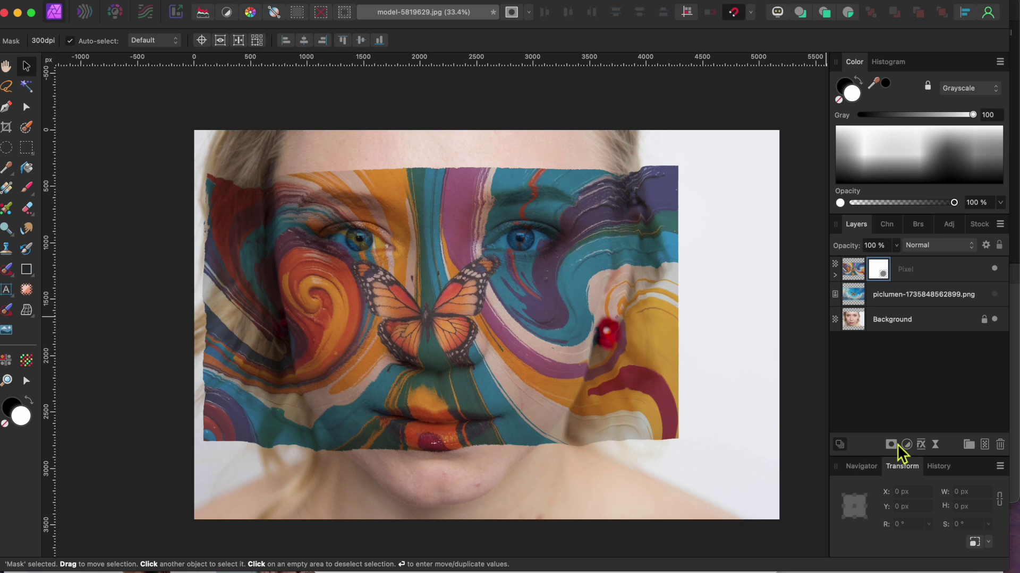
left_click(896, 445)
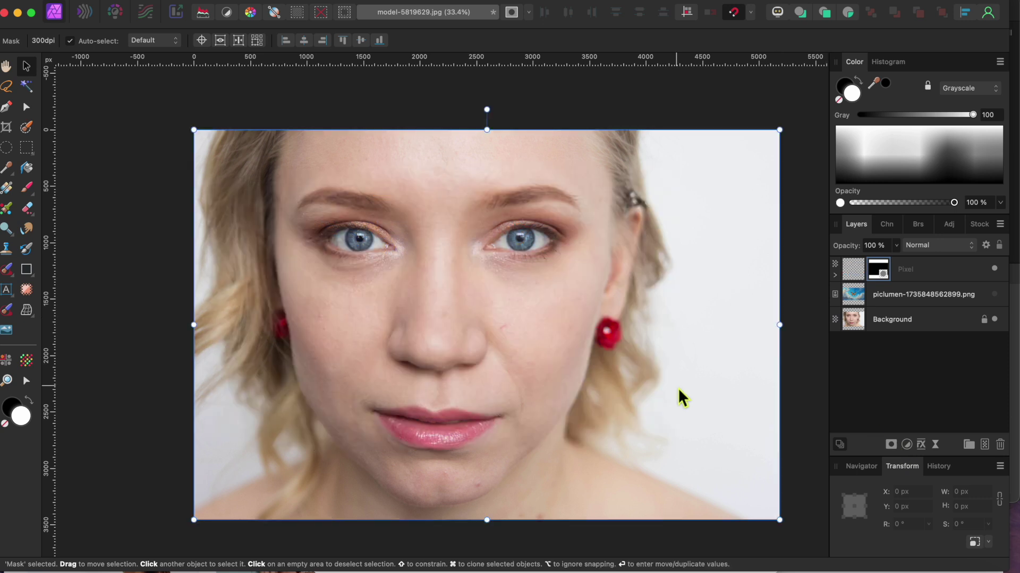
key("super+i")
key("b")
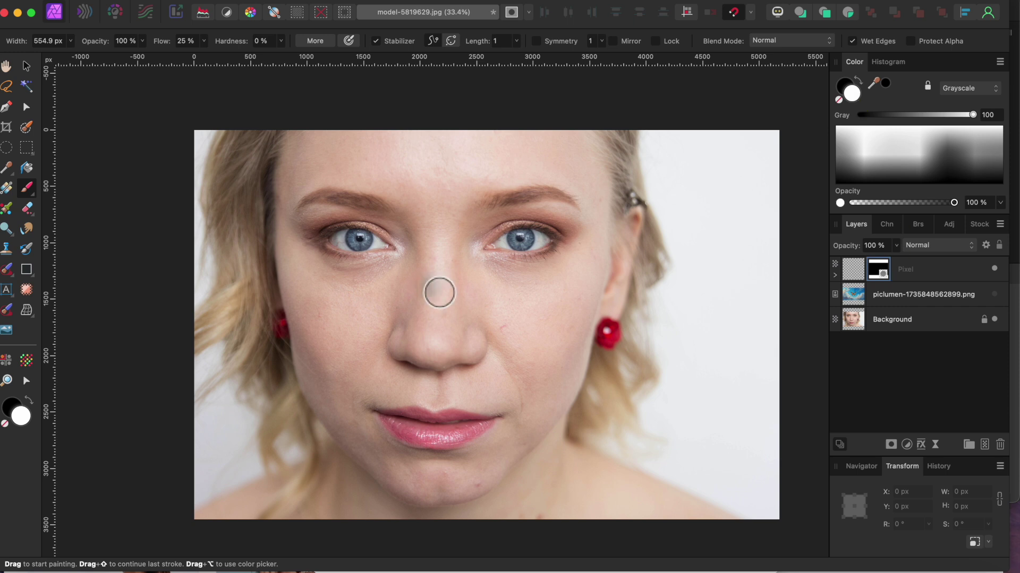
Brush the butterfly back onto the nose, then enlarge the paint layer toward the bottom-right.
mouse_move(421, 335)
left_mouse_down()
mouse_move(400, 331)
mouse_move(385, 336)
mouse_move(479, 341)
mouse_move(406, 317)
mouse_move(439, 284)
mouse_move(430, 301)
mouse_move(442, 254)
mouse_move(404, 286)
mouse_move(315, 259)
mouse_move(404, 267)
mouse_move(383, 288)
mouse_move(491, 281)
mouse_move(471, 269)
mouse_move(565, 260)
mouse_move(453, 318)
mouse_move(457, 361)
left_mouse_up()
left_click(955, 274)
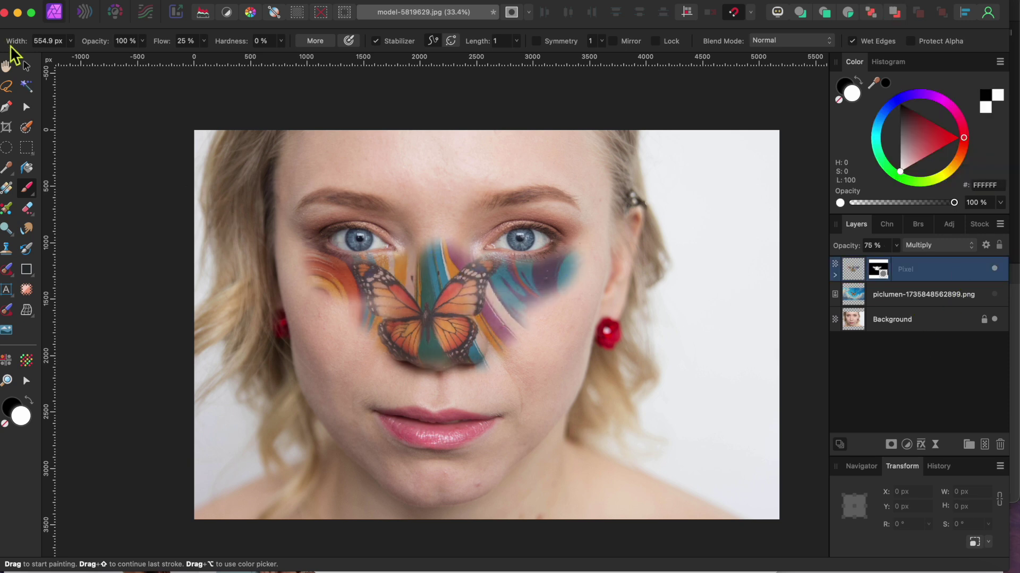
left_click(26, 66)
left_click_drag(683, 452, 702, 463)
scroll(515, 404, "left", 2)
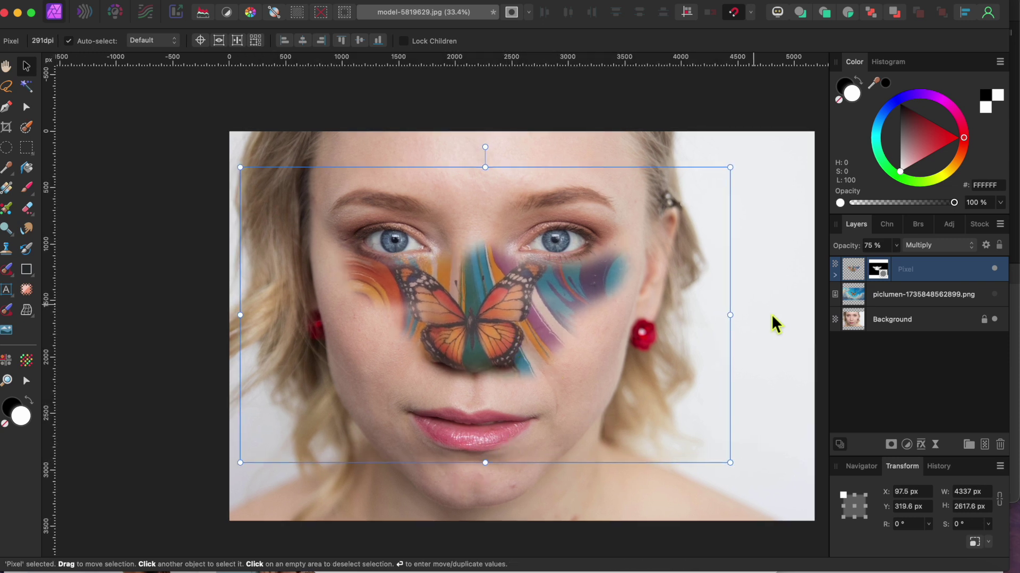
On the mask, reveal swirls on the left cheek, above the left eye, and on the right cheek.
left_click(879, 270)
key("b")
mouse_move(325, 289)
left_mouse_down()
mouse_move(324, 229)
mouse_move(342, 361)
mouse_move(354, 303)
mouse_move(341, 275)
left_mouse_up()
scroll(335, 232, "up", 1)
mouse_move(335, 232)
left_mouse_down()
mouse_move(357, 208)
mouse_move(485, 246)
mouse_move(531, 226)
mouse_move(640, 215)
mouse_move(663, 255)
mouse_move(672, 303)
mouse_move(616, 367)
mouse_move(616, 411)
mouse_move(579, 420)
mouse_move(552, 396)
mouse_move(564, 360)
mouse_move(393, 388)
mouse_move(350, 409)
mouse_move(403, 340)
mouse_move(360, 303)
mouse_move(378, 343)
left_mouse_up()
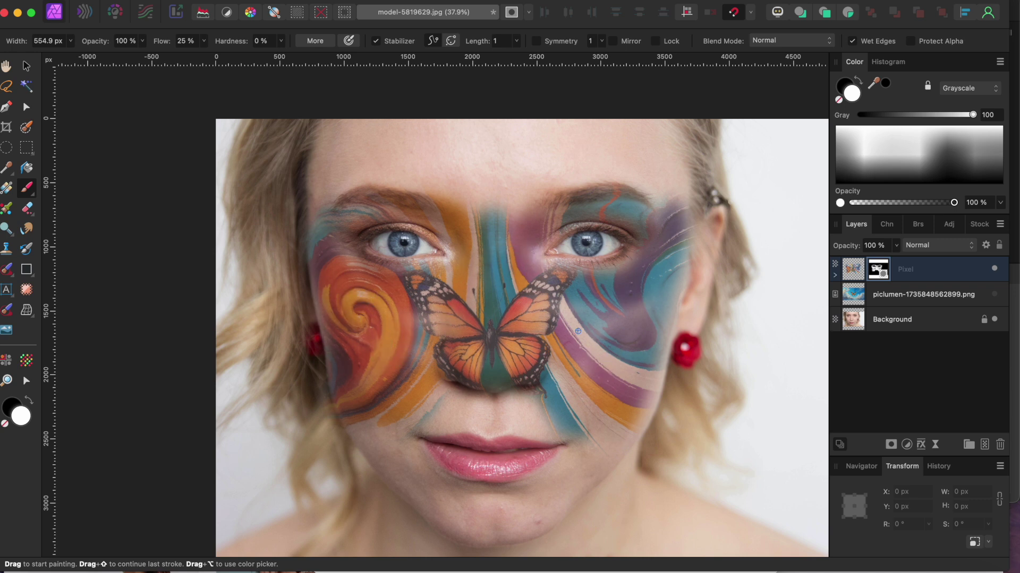
left_click_drag(584, 340, 663, 234)
Mask out the teal stripe beside the mouth, then reveal paint beside the nose, over the right eyebrow, and across both cheeks.
left_click(844, 87)
mouse_move(552, 419)
left_mouse_down()
mouse_move(536, 415)
mouse_move(581, 435)
mouse_move(531, 378)
left_mouse_up()
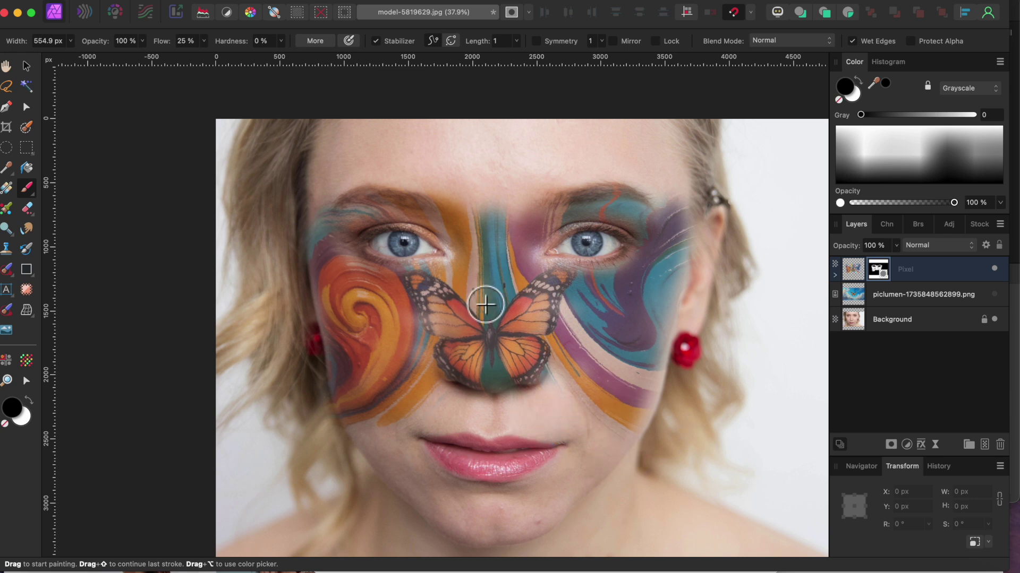
left_click(848, 90)
mouse_move(572, 388)
left_mouse_down()
mouse_move(609, 411)
mouse_move(601, 407)
left_mouse_up()
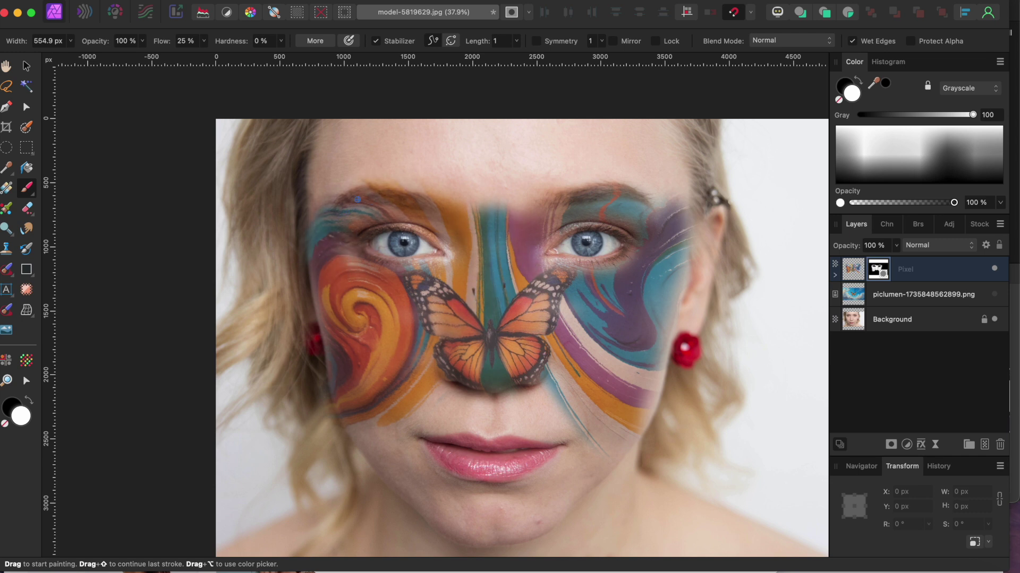
mouse_move(570, 212)
left_mouse_down()
mouse_move(648, 180)
mouse_move(687, 229)
mouse_move(638, 394)
mouse_move(675, 266)
left_mouse_up()
left_click_drag(370, 397, 325, 294)
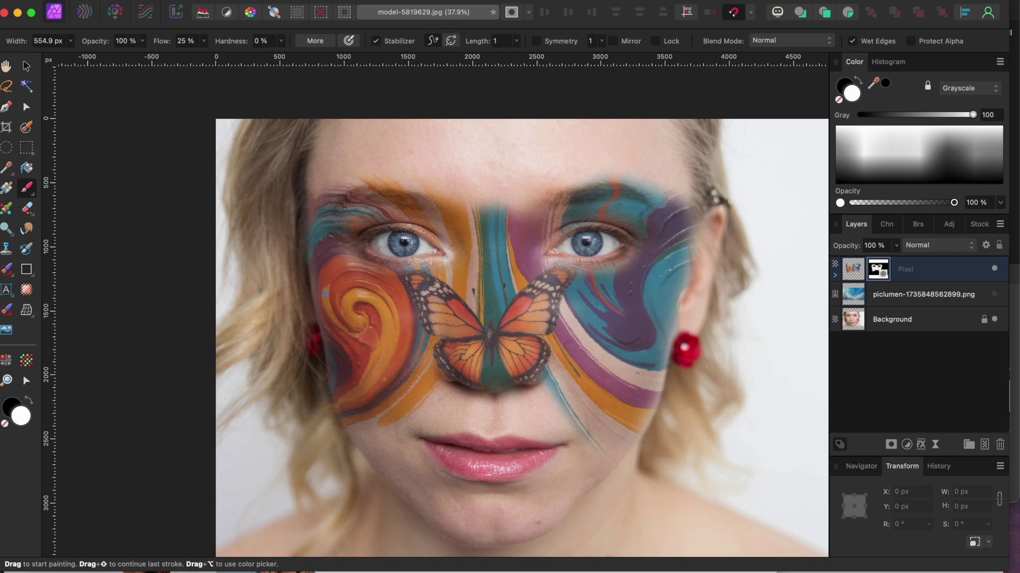
left_click_drag(342, 249, 458, 267)
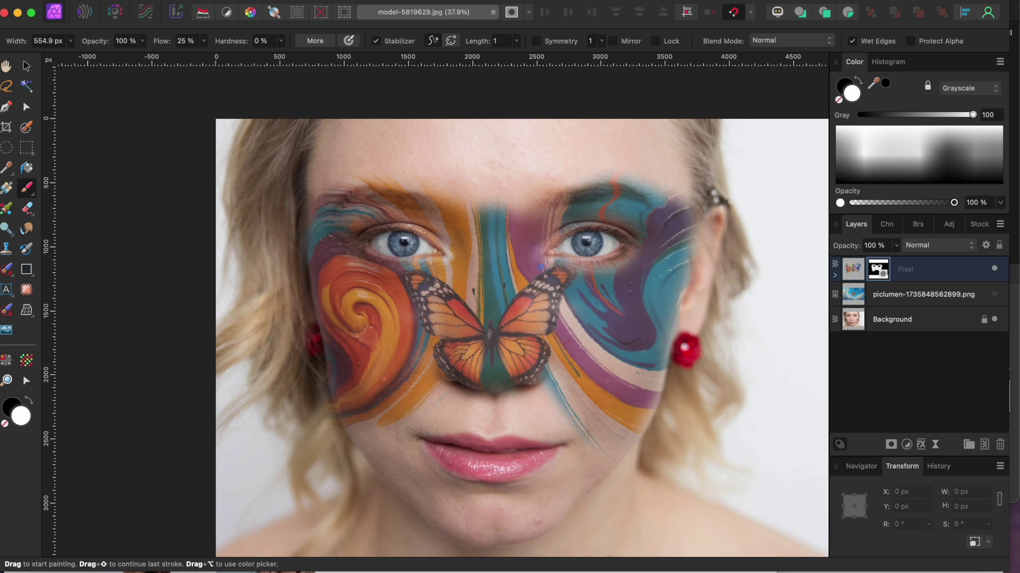
scroll(519, 325, "down", 2)
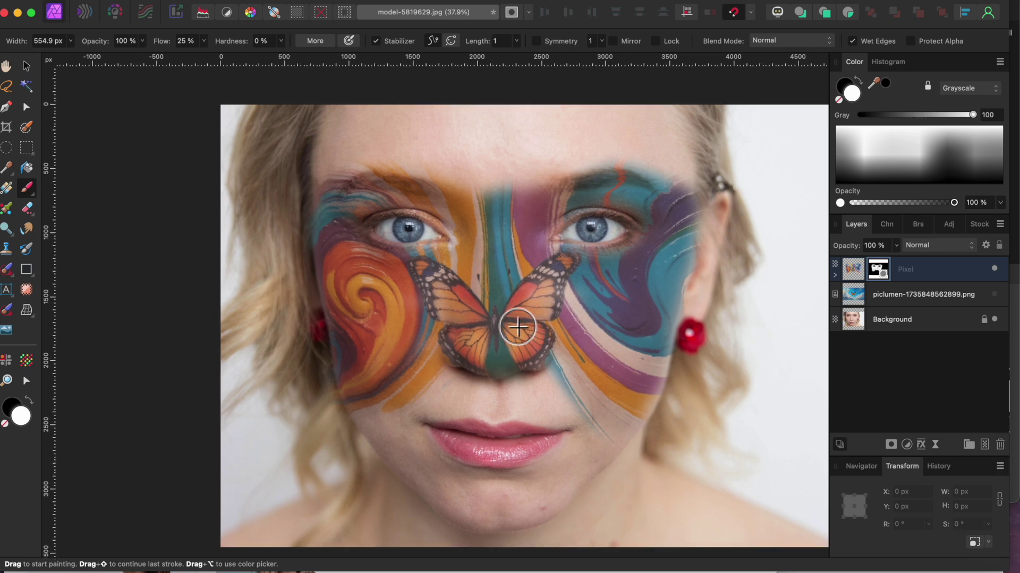